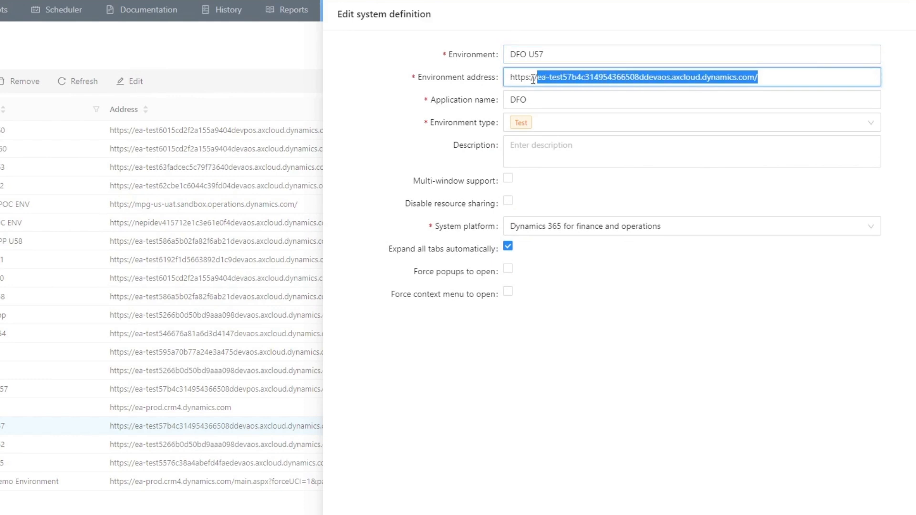
Review the DFO U57 system definition's application name, environment types and system platform options, and close it without saving.
left_click(578, 108)
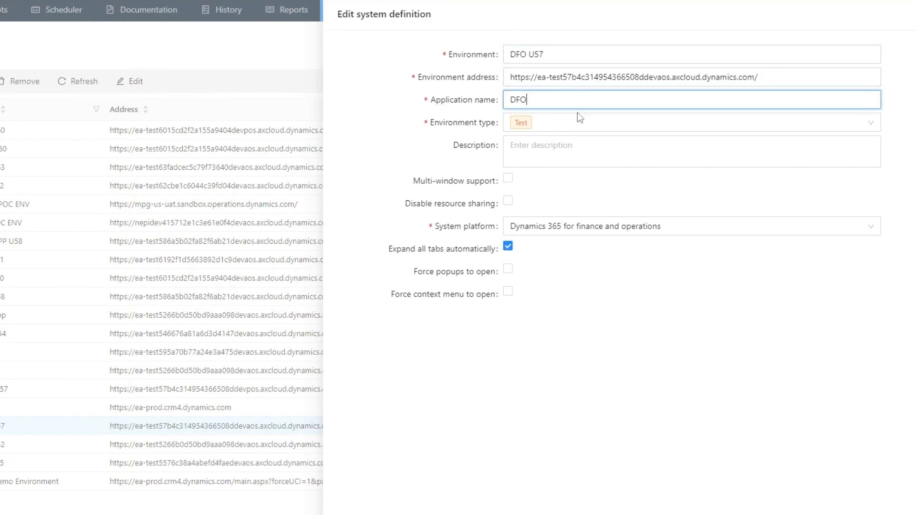
left_click(576, 126)
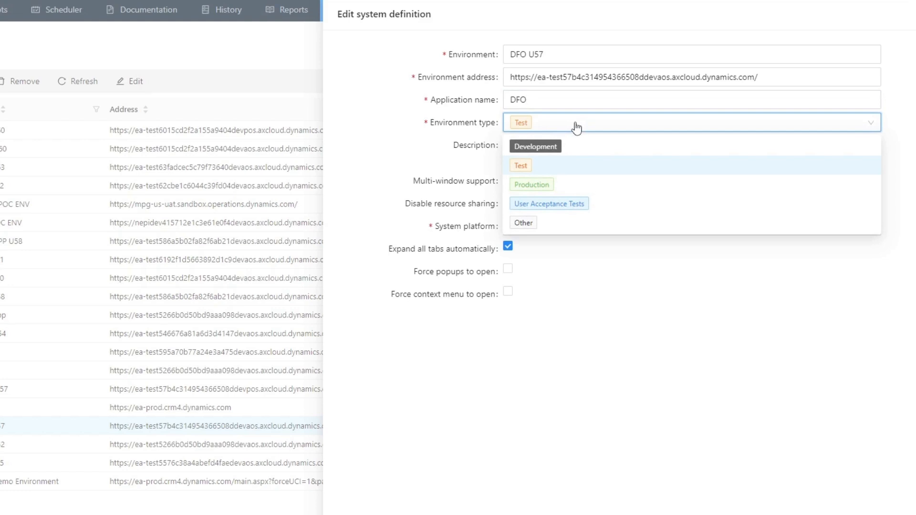
left_click(578, 127)
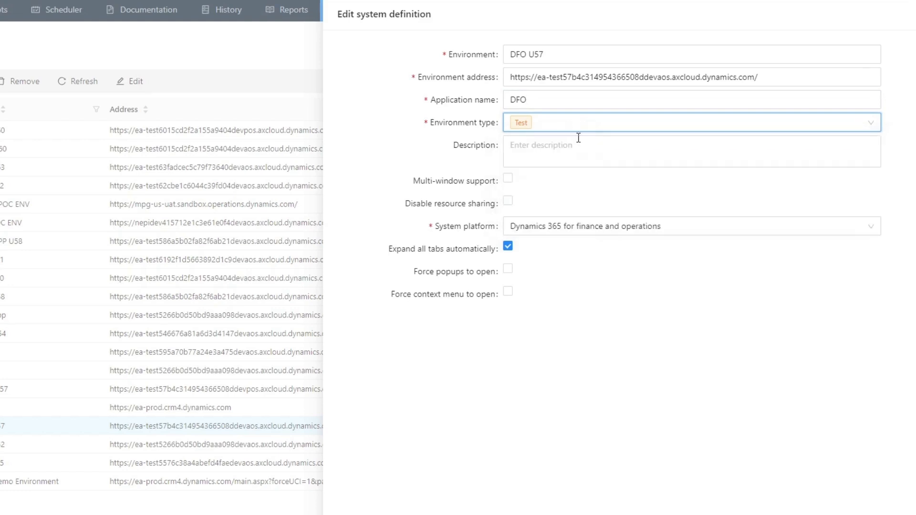
left_click(582, 227)
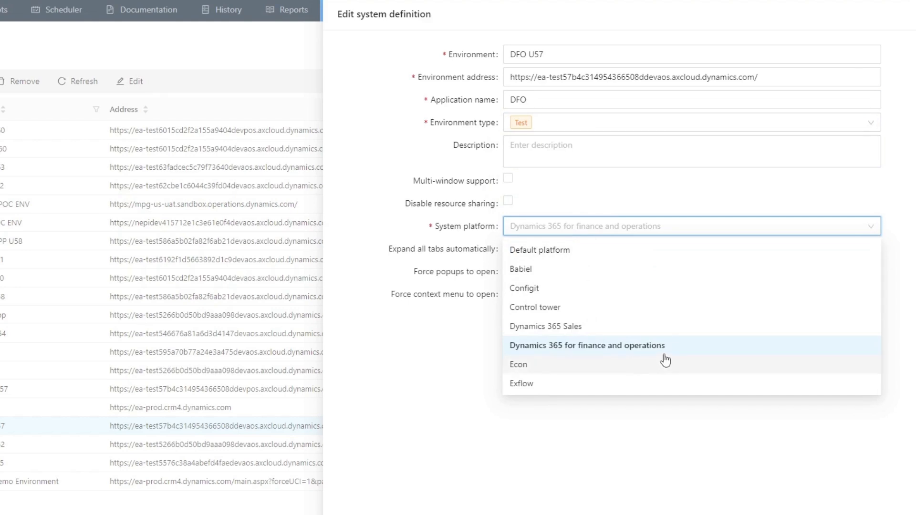
scroll(594, 334, "down", 5)
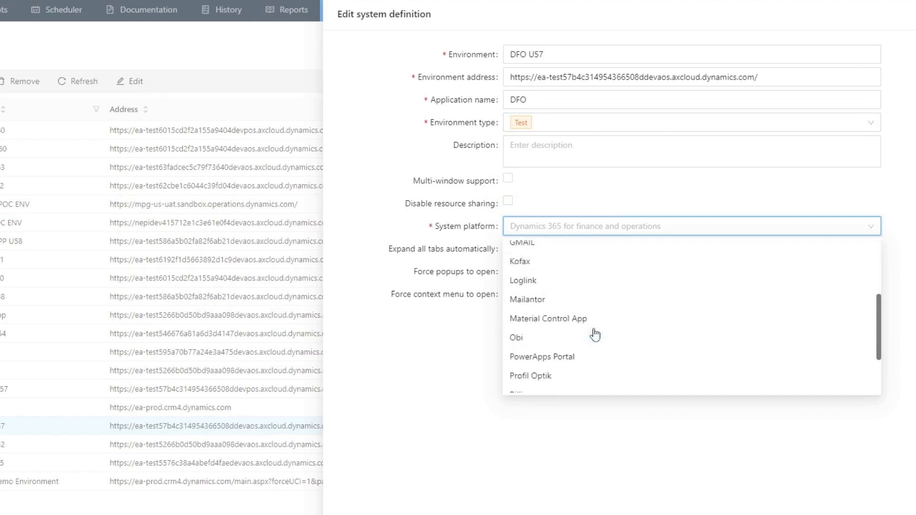
scroll(594, 333, "up", 3)
scroll(594, 334, "up", 3)
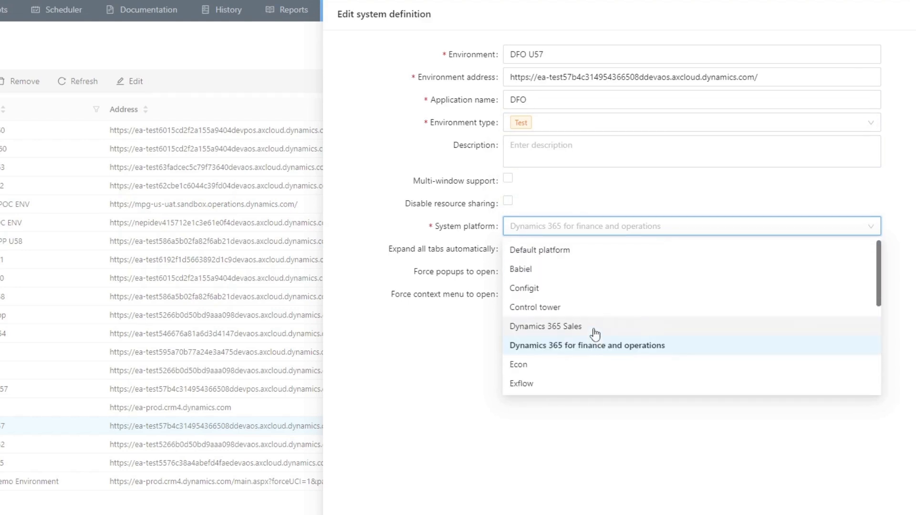
left_click(361, 492)
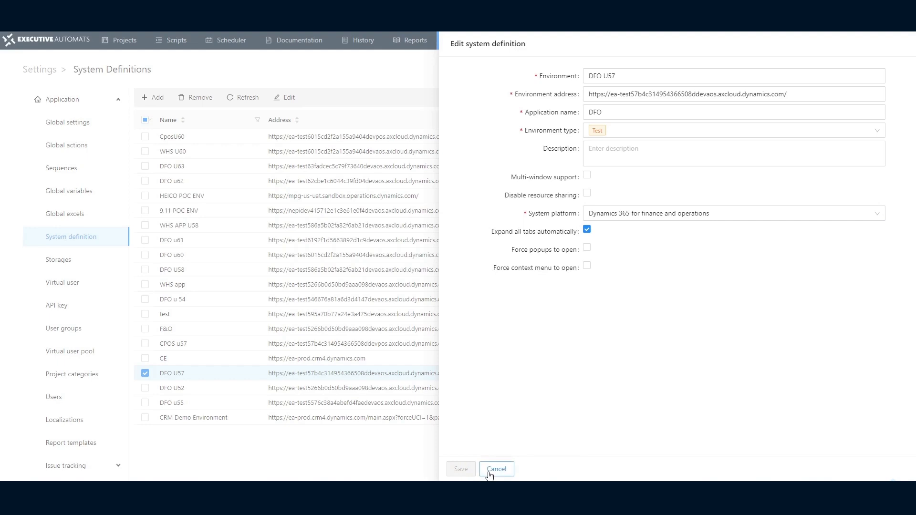
left_click(491, 474)
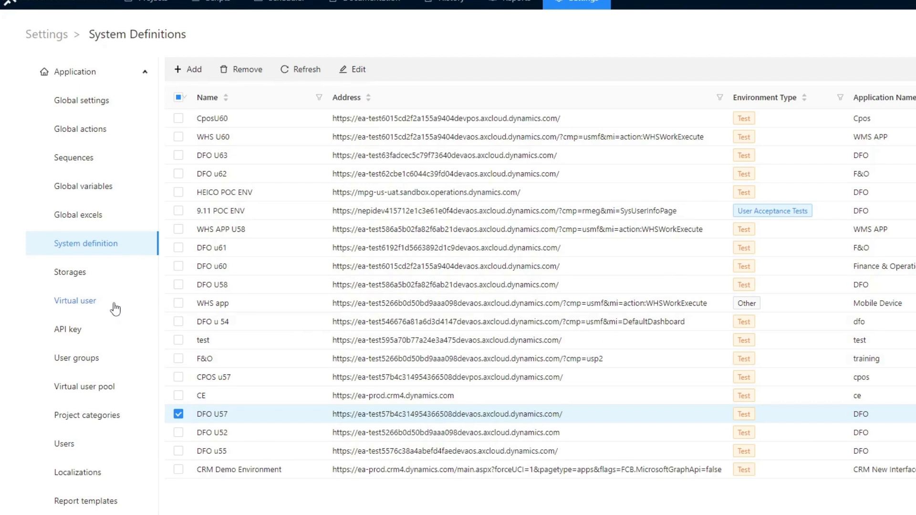
Open the AWX2 Test Account virtual user for editing.
left_click(115, 309)
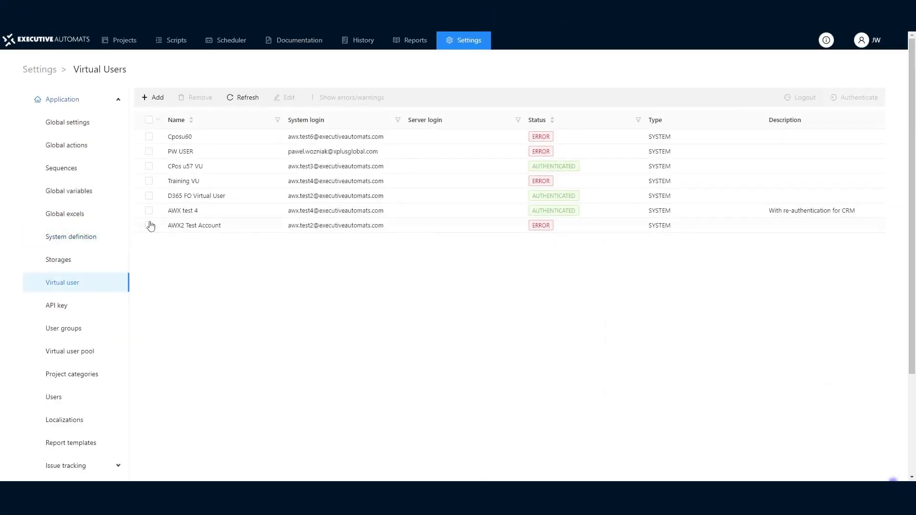
left_click(190, 225)
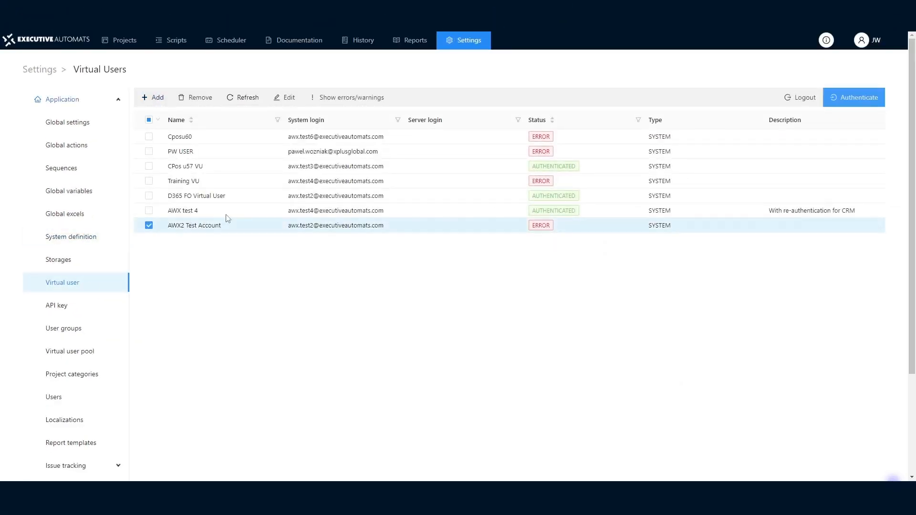
left_click(284, 99)
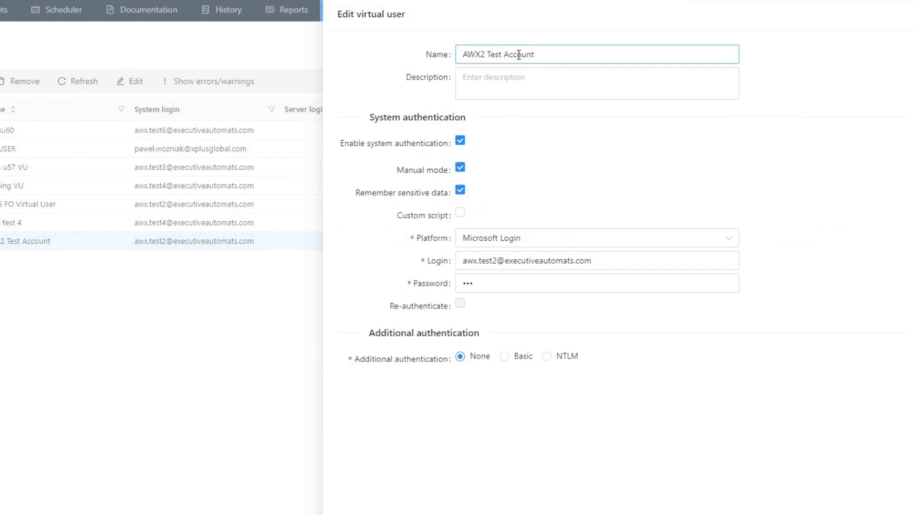
Review the virtual user's name, available login platforms, login and password fields.
left_click(518, 55)
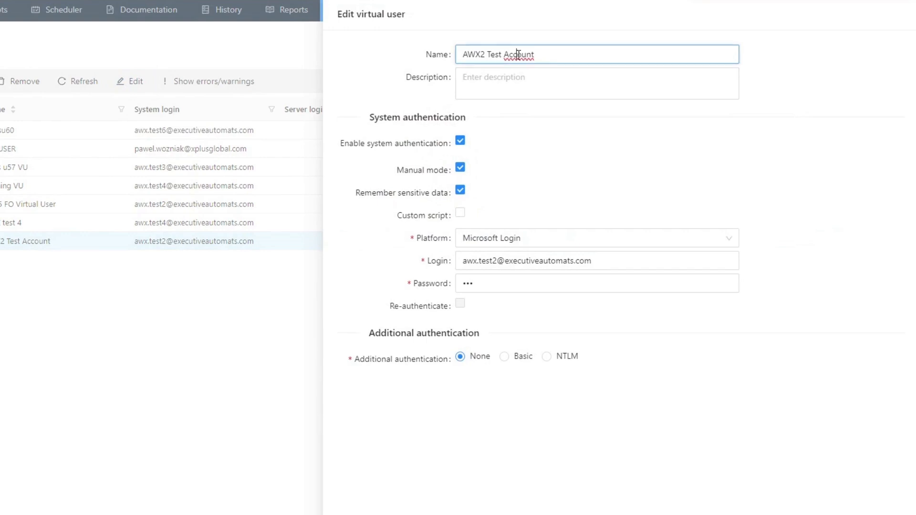
left_click(514, 239)
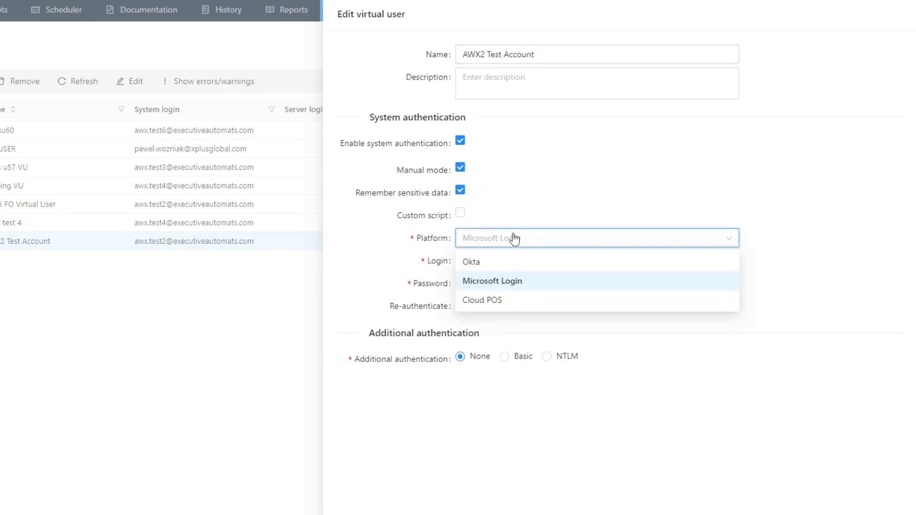
left_click(520, 240)
left_click(603, 260)
left_click(599, 281)
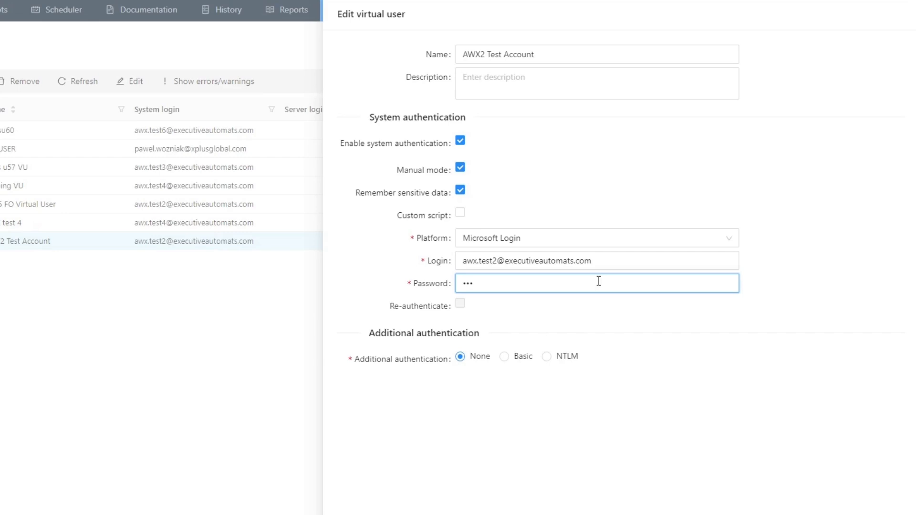
Disable manual mode for the virtual user, enable re-authentication every 24 hours and save the changes.
left_click(460, 169)
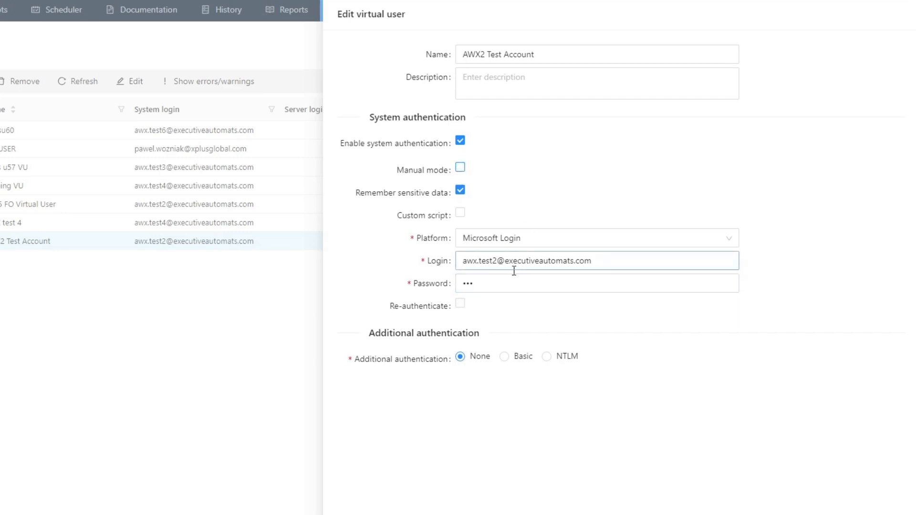
left_click(461, 305)
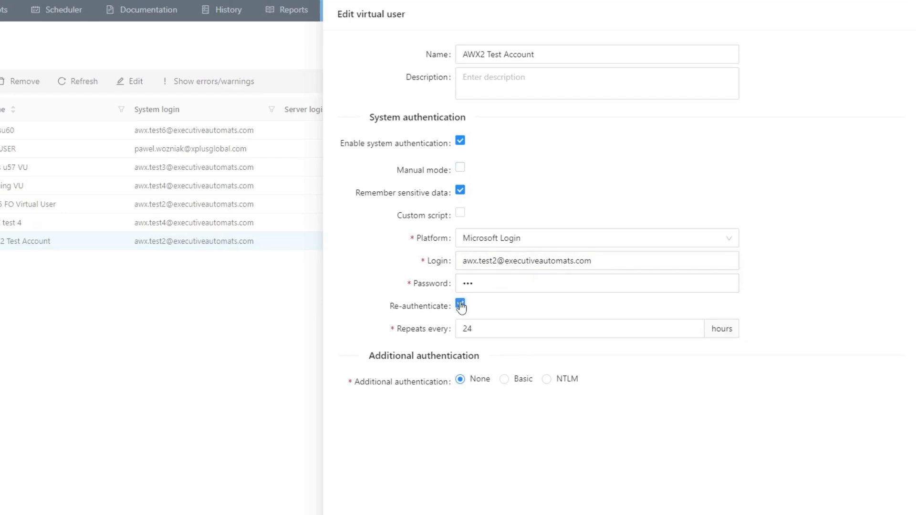
left_click(471, 327)
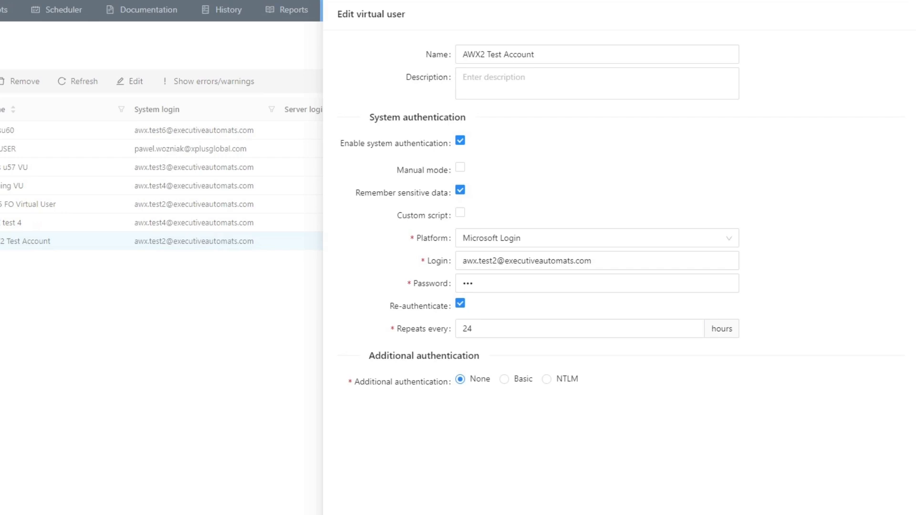
left_click(462, 467)
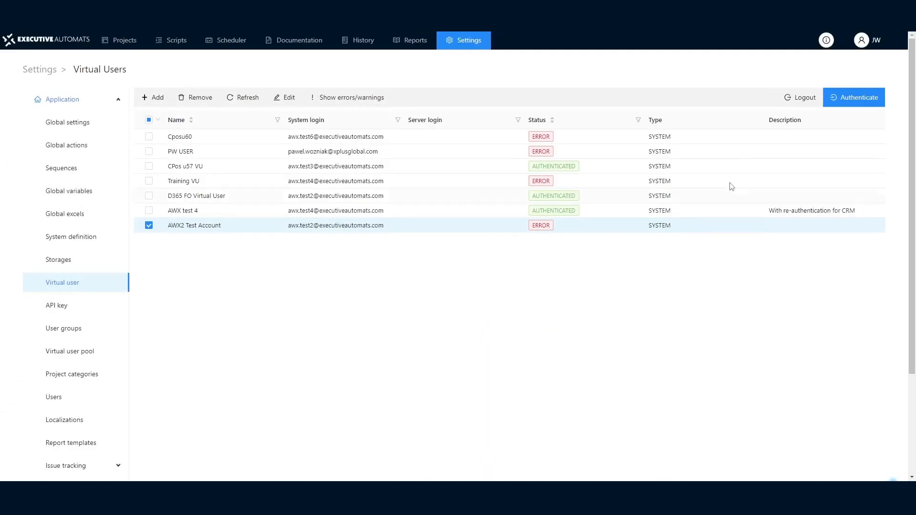
Log out the AWX2 Test Account virtual user, check its status and authenticate it again.
left_click(789, 98)
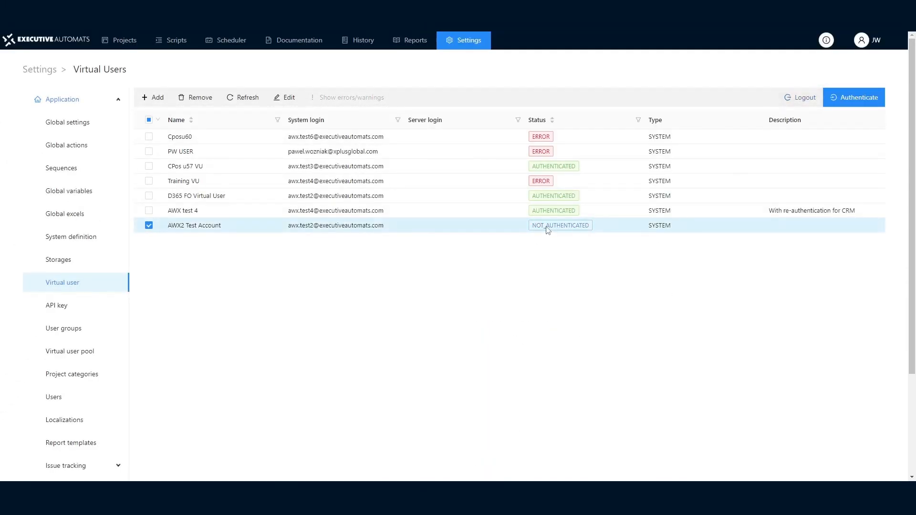
left_click_drag(530, 227, 590, 228)
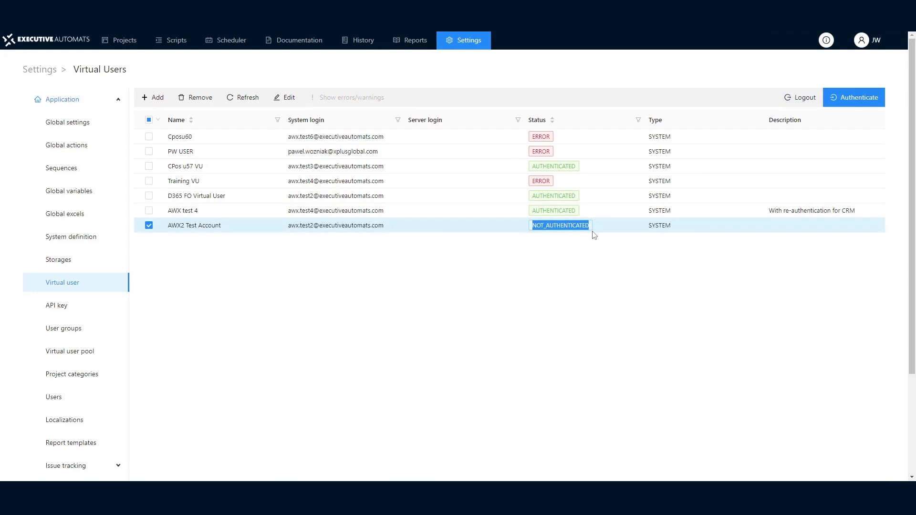
left_click(584, 296)
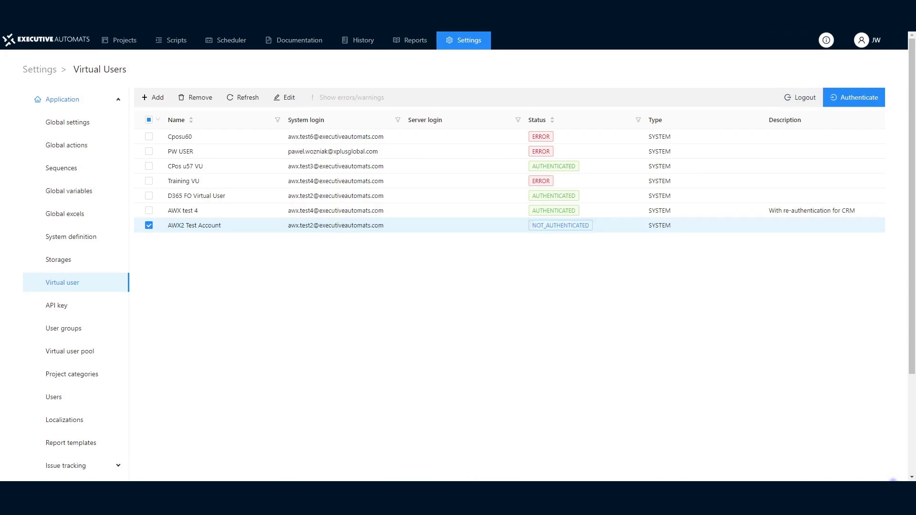
left_click(838, 96)
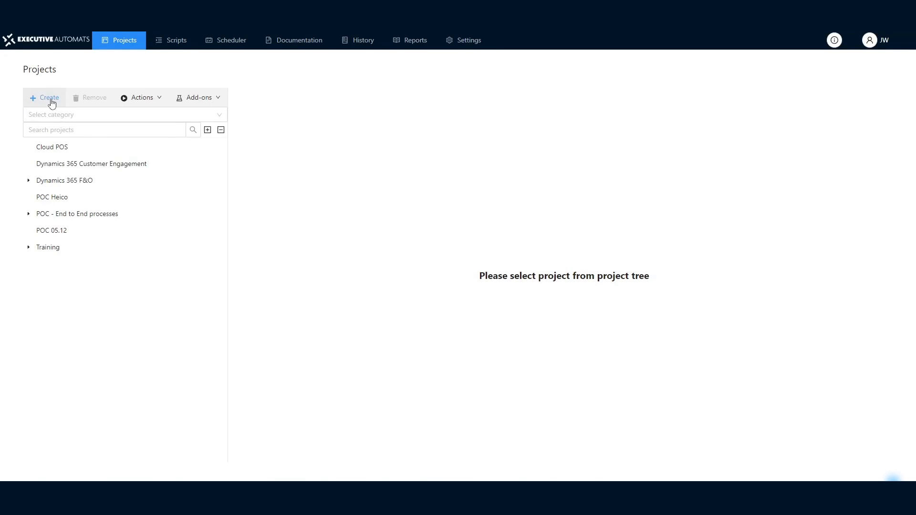
Open the Dynamics 365 F&O project and expand its E2E tests and Regression tests groups to view their subprojects.
left_click(61, 182)
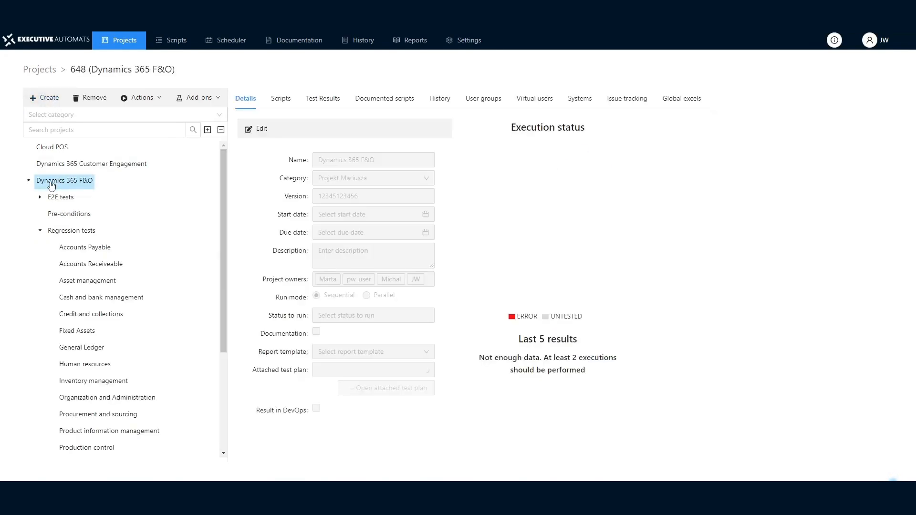
left_click(41, 231)
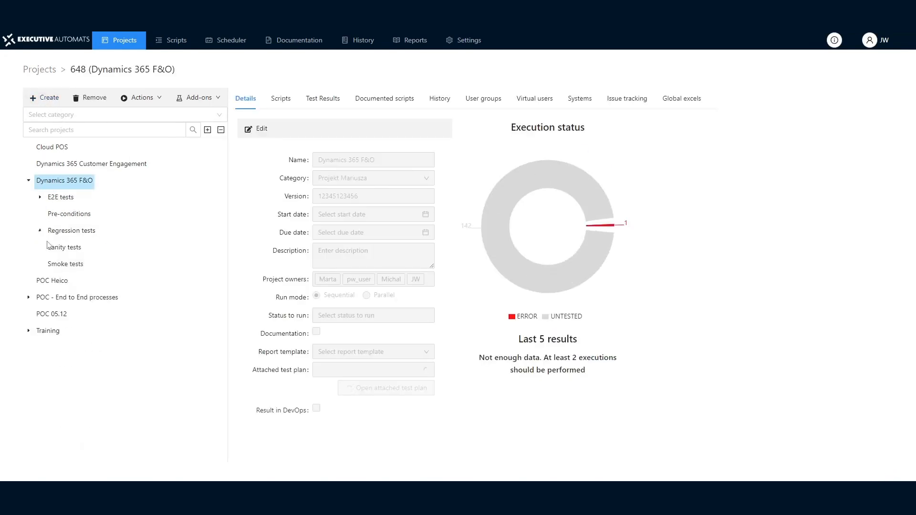
left_click(40, 198)
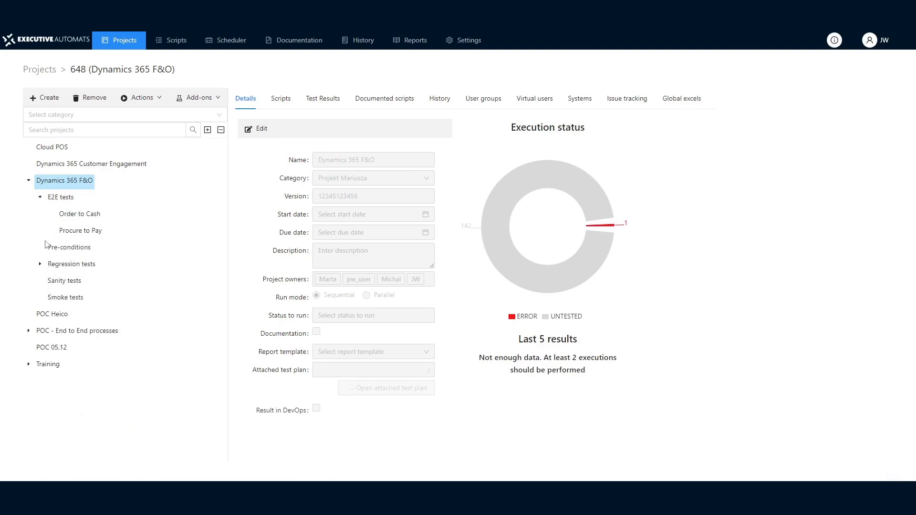
left_click(40, 264)
scroll(92, 299, "down", 3)
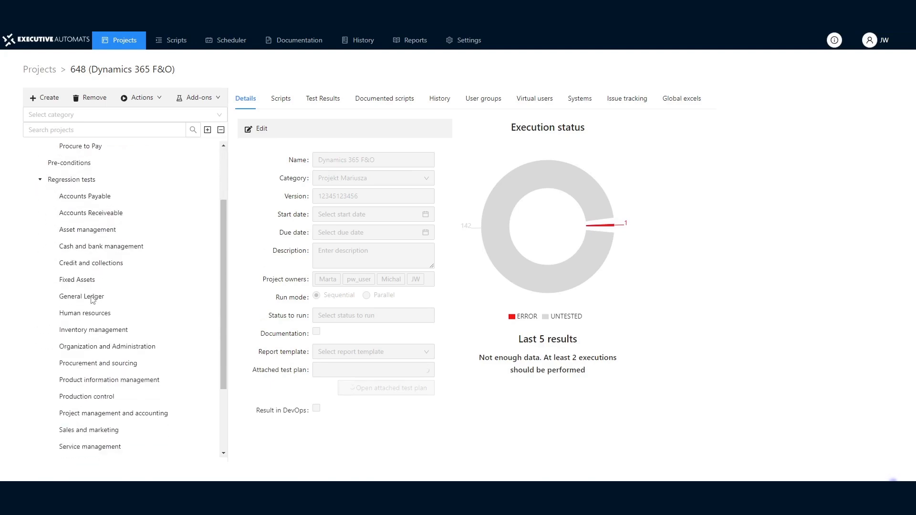
scroll(93, 299, "up", 2)
scroll(93, 300, "up", 1)
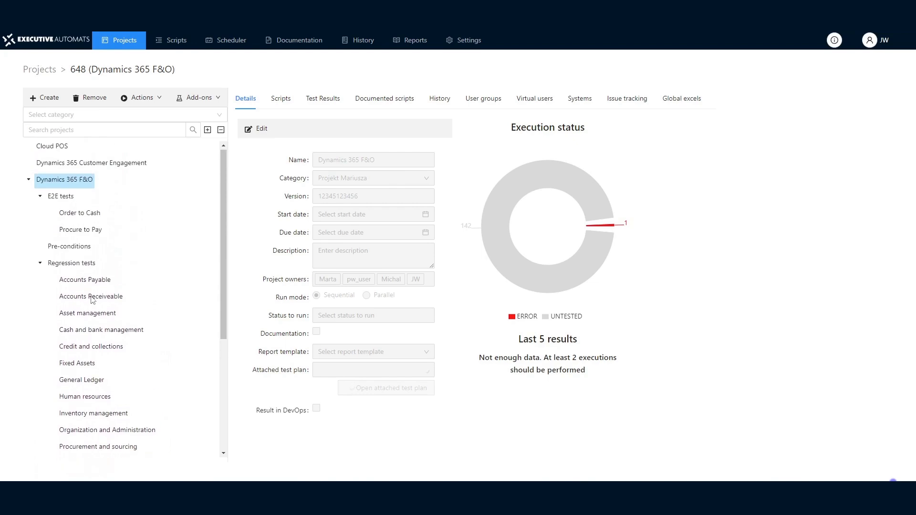
Review the systems and virtual users assigned to the Dynamics 365 F&O project.
left_click(574, 99)
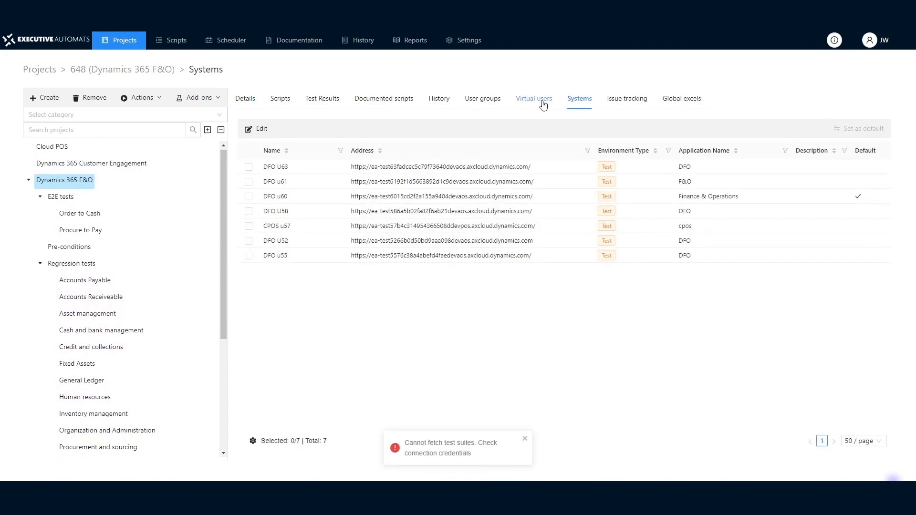
left_click(543, 101)
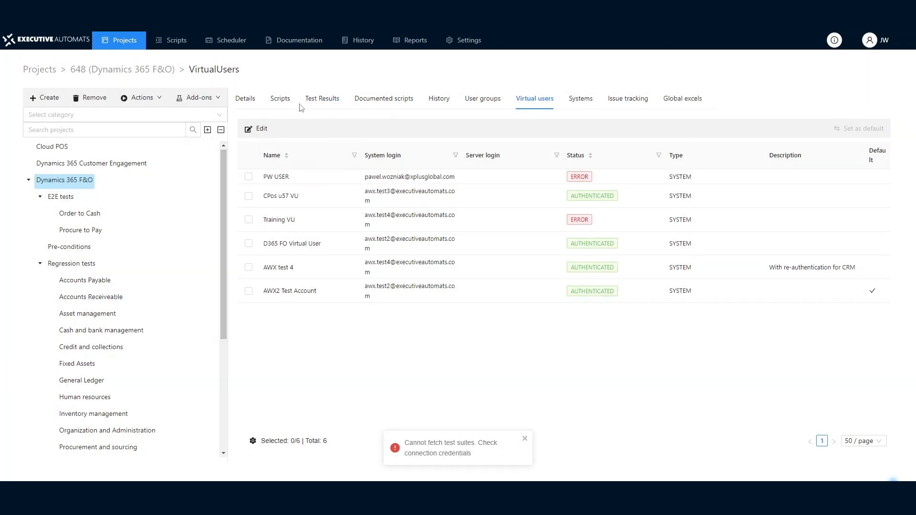
Start a new script in the Dynamics 365 F&O project and name it FreeText Invoice.
left_click(283, 99)
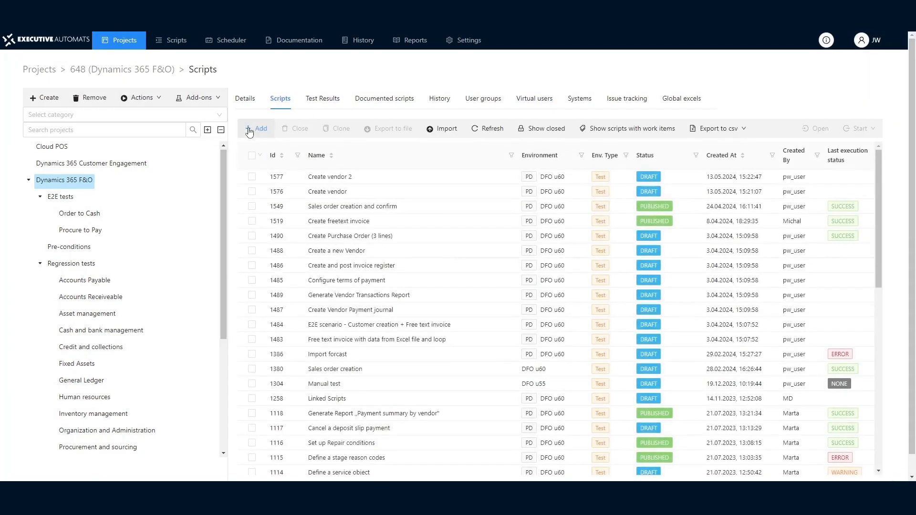
left_click(248, 132)
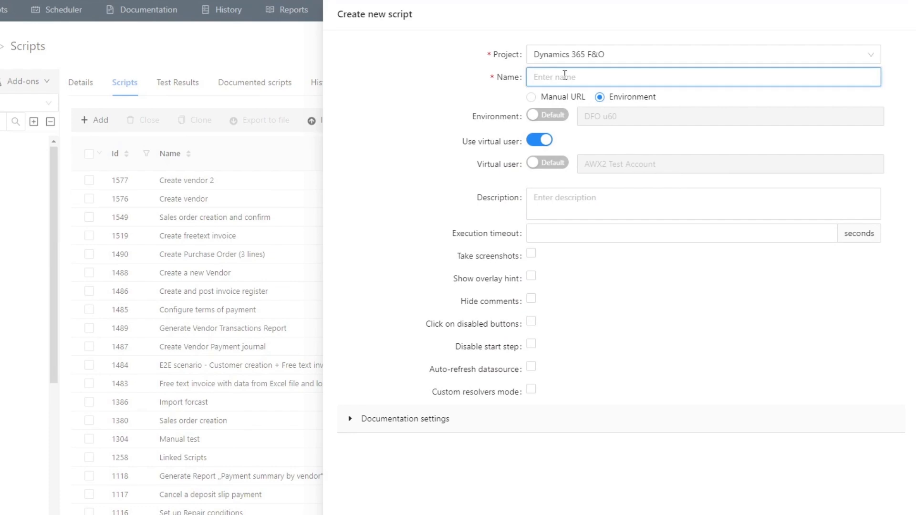
type("FreeTextInvoice")
left_click(564, 76)
Examine the project choices and the alternatives to the default environment and default virtual user for the new script.
left_click(557, 60)
left_click(558, 62)
left_click(547, 115)
left_click(601, 117)
left_click(546, 116)
left_click(547, 163)
left_click(594, 164)
left_click(547, 163)
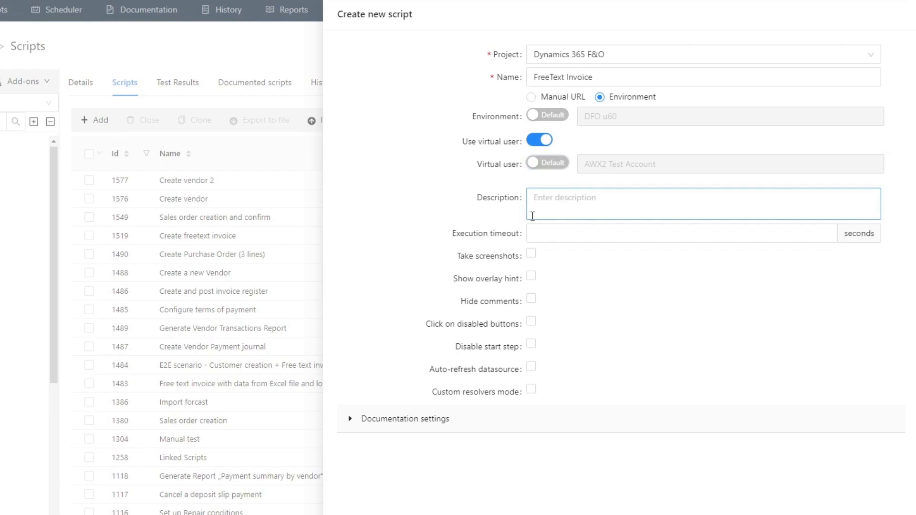
Save the FreeText Invoice script and start recording it.
left_click(433, 492)
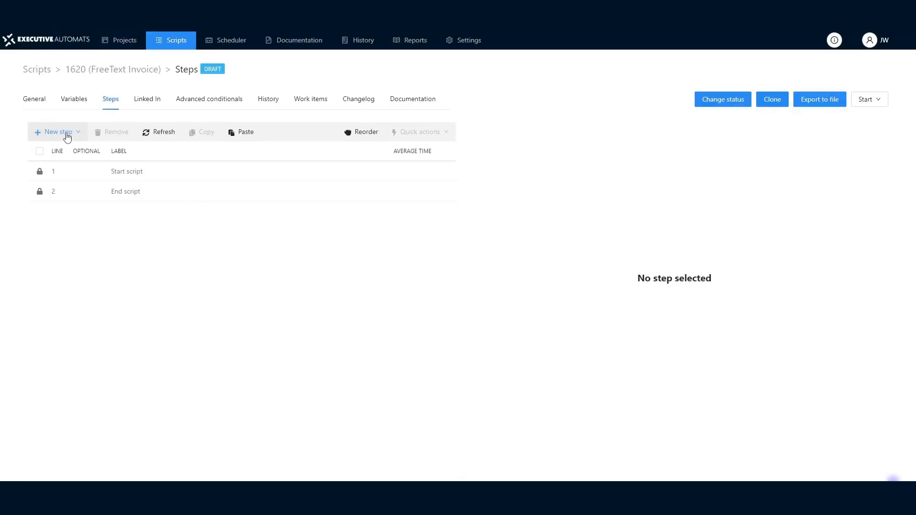
left_click(875, 98)
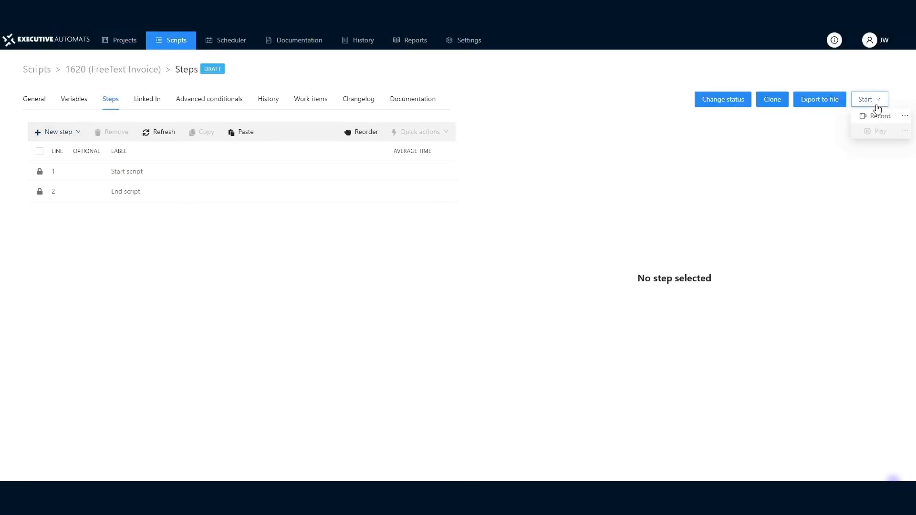
left_click(879, 117)
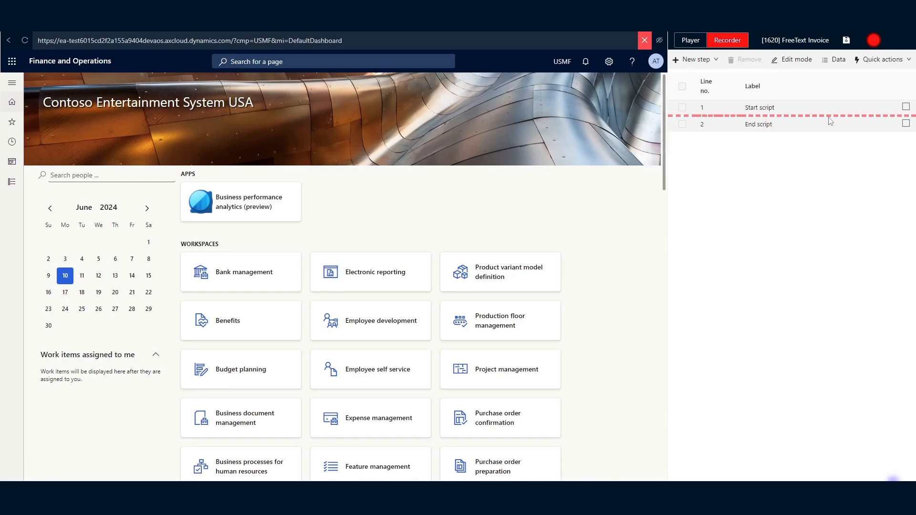
Start recording and open the All free text invoices list under Invoices in the Accounts receivable module.
left_click(873, 40)
left_click(12, 182)
left_click(54, 220)
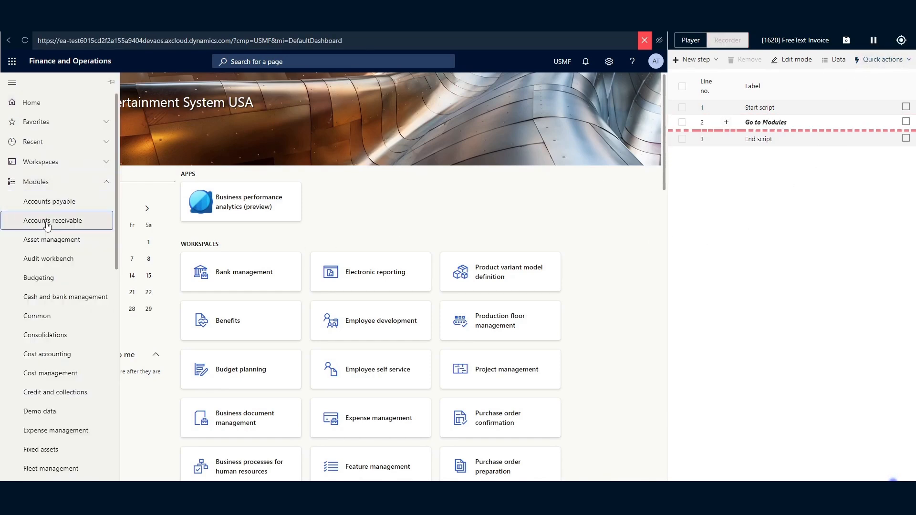
left_click(175, 399)
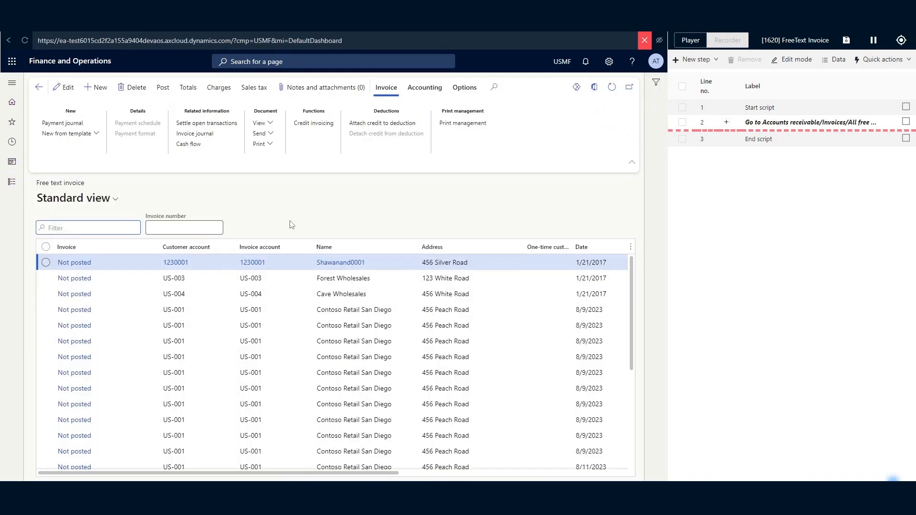
Create a free text invoice for a customer, with a line described as test, a main account and unit price 1, and post it.
left_click(96, 87)
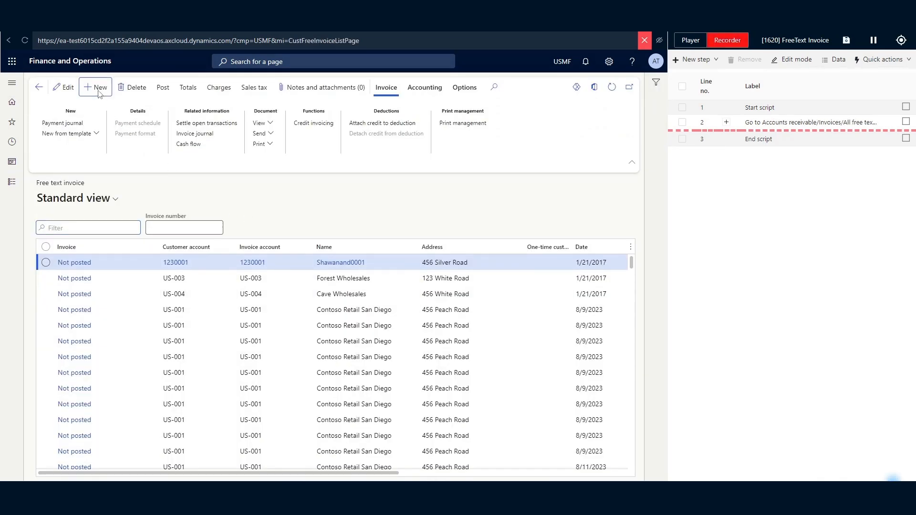
left_click(113, 295)
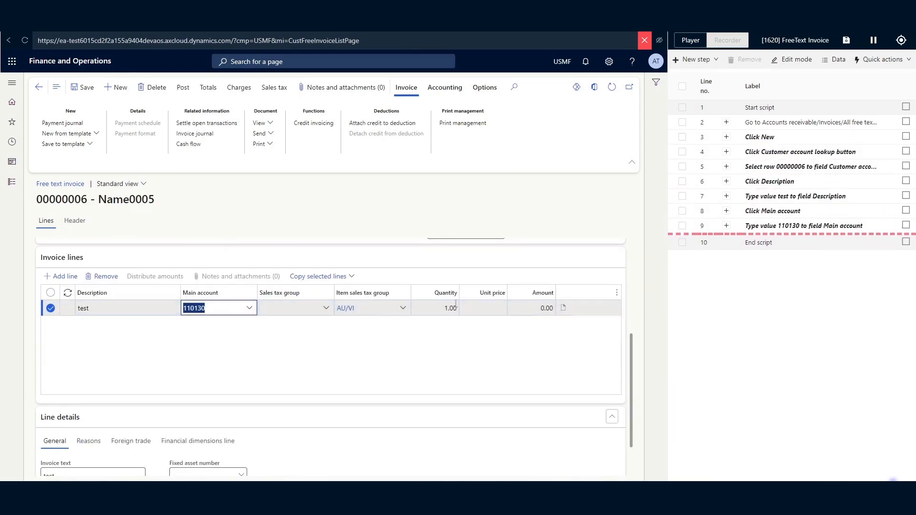
left_click(183, 96)
left_click(605, 460)
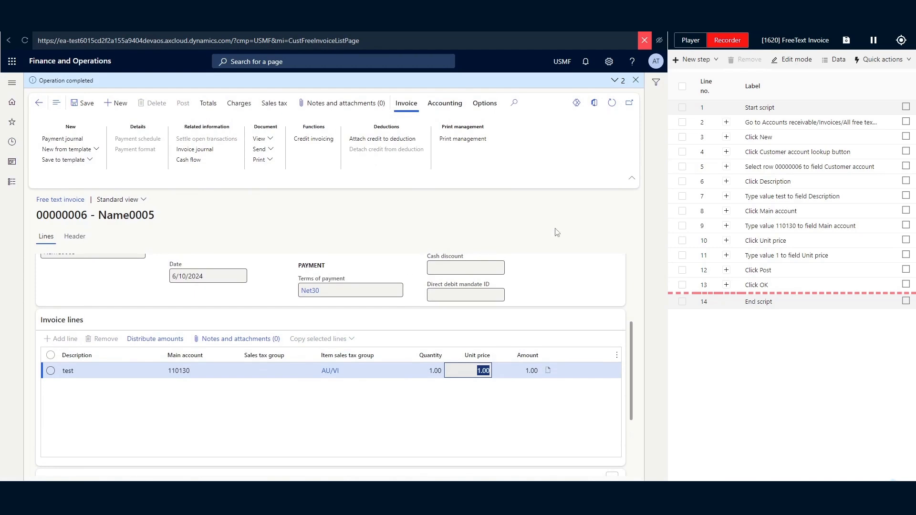
left_click(682, 181)
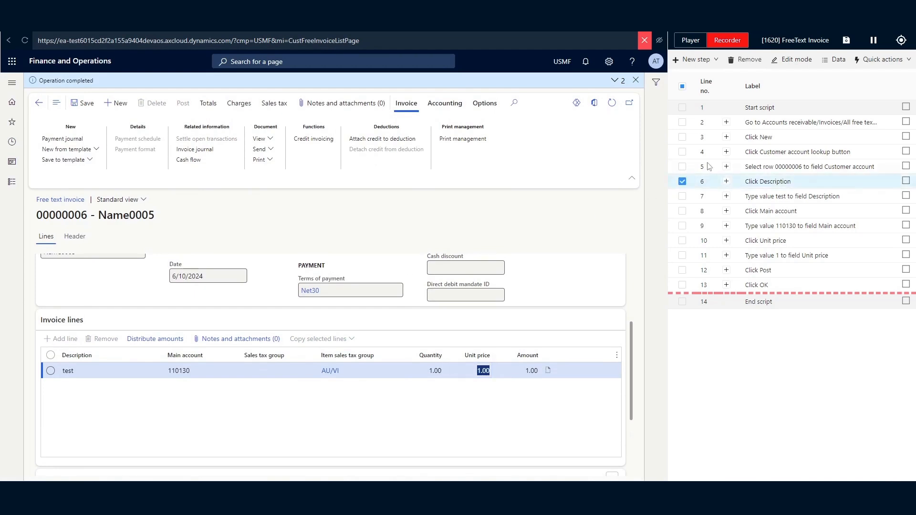
left_click(746, 60)
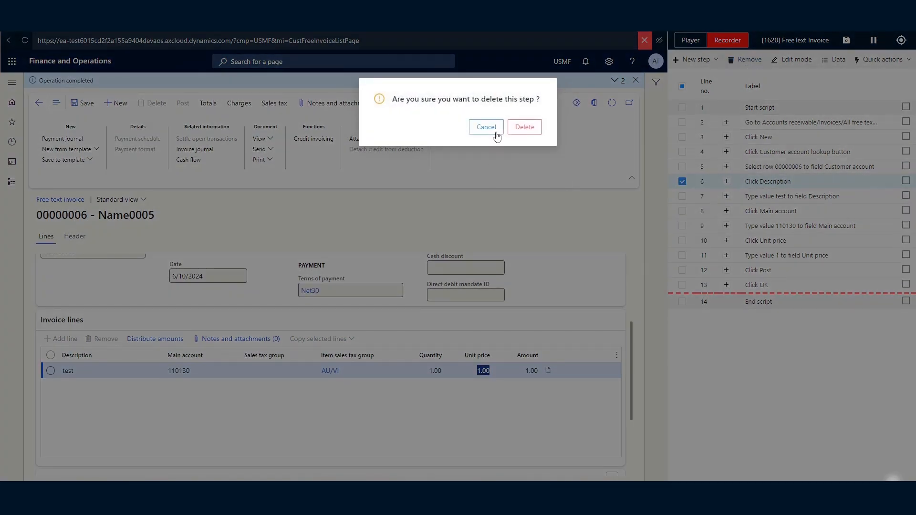
left_click(496, 134)
left_click(883, 59)
left_click(864, 159)
Record an extra Accounting step after Click Description and delete it from the script.
left_click(445, 106)
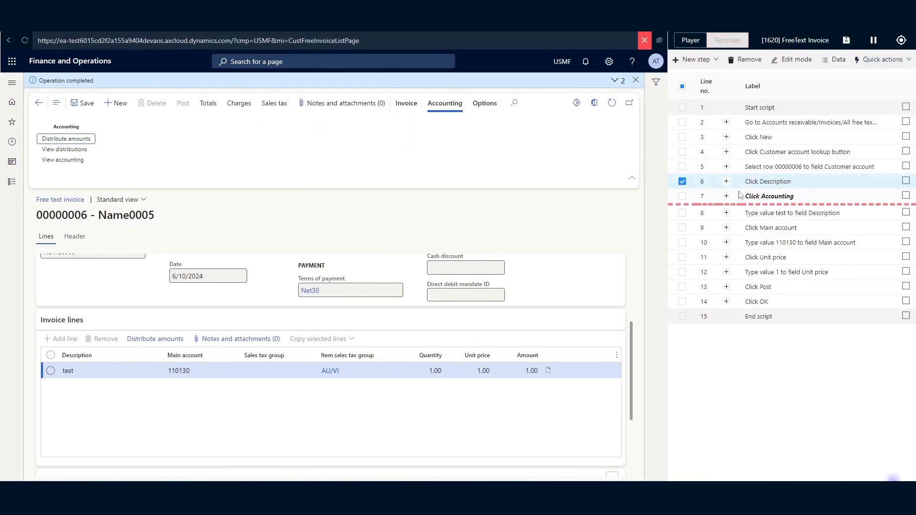
left_click(682, 196)
left_click(746, 60)
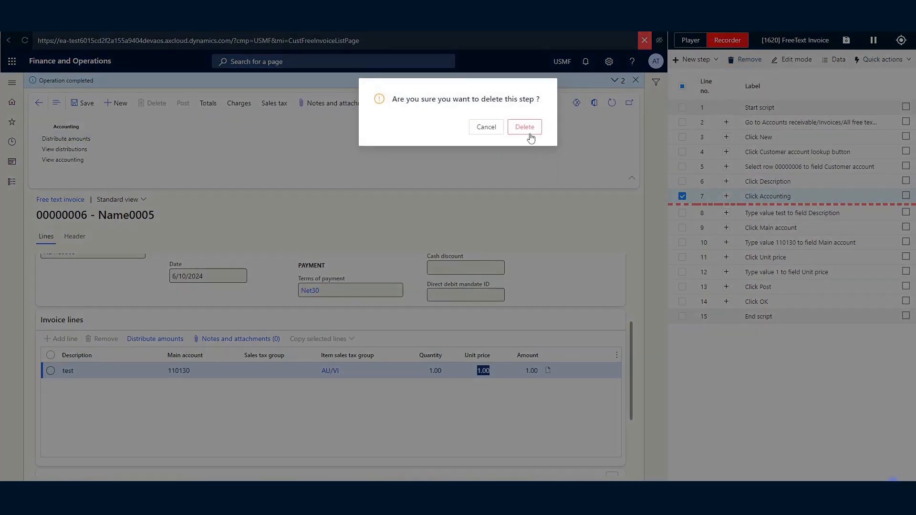
left_click(528, 127)
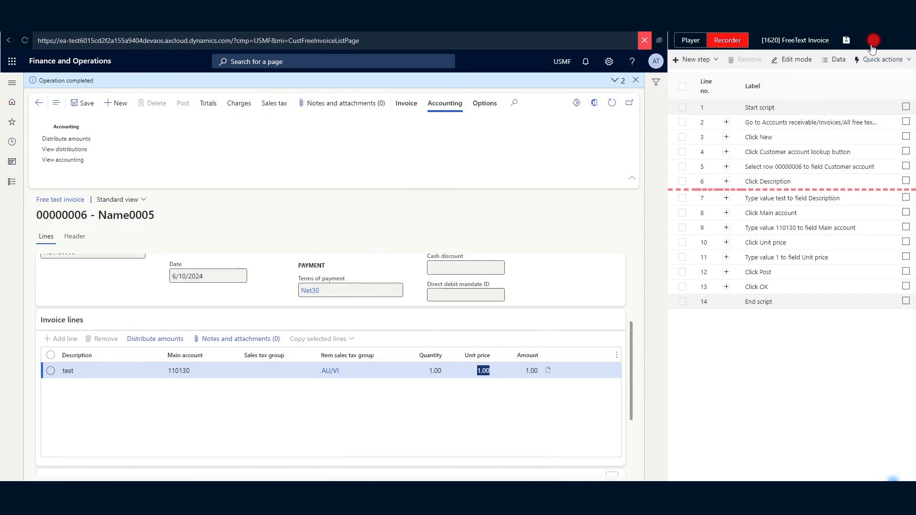
Pause the recording of the FreeText Invoice script.
left_click(873, 42)
left_click(871, 41)
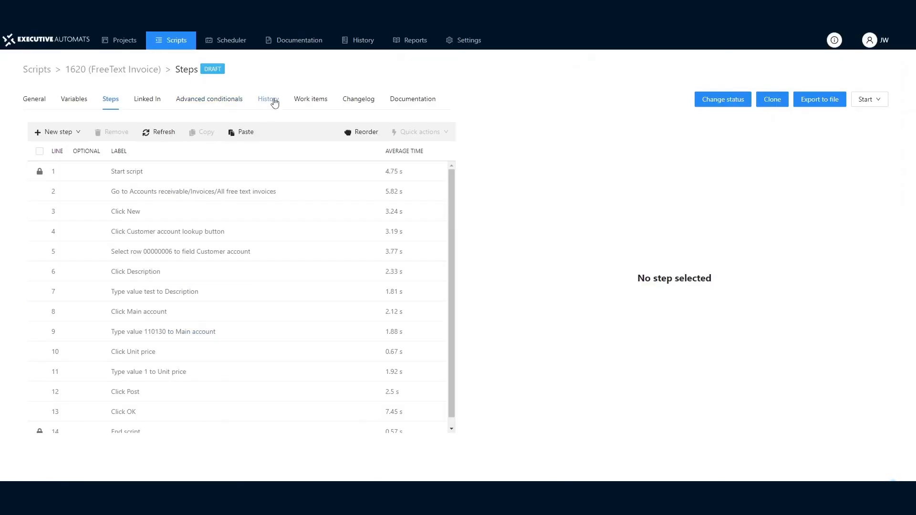
Open the latest run in the script's history and examine the executed code and output values of steps 5, 7, 9 and 11.
left_click(269, 99)
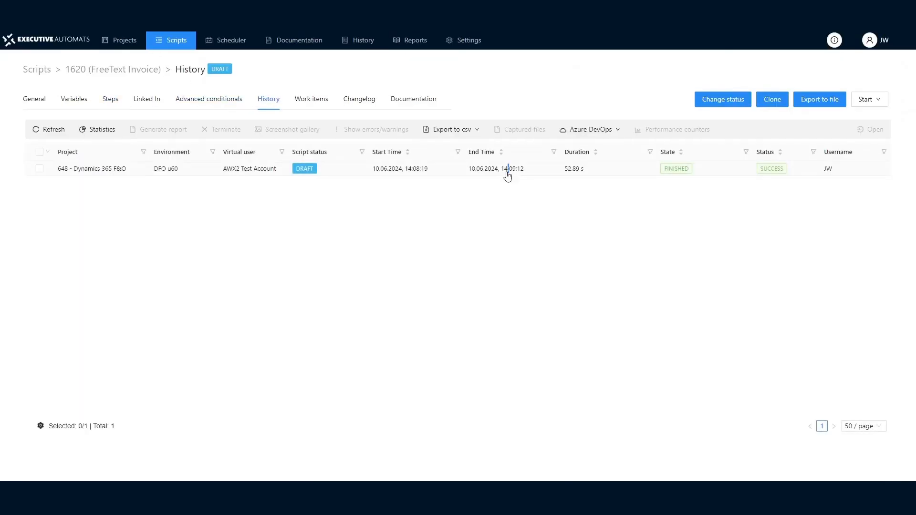
left_click(507, 171)
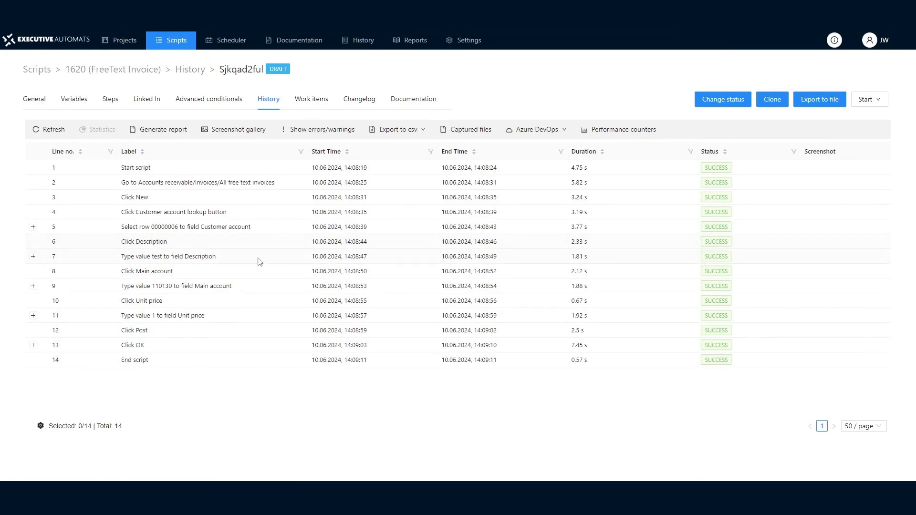
left_click(33, 227)
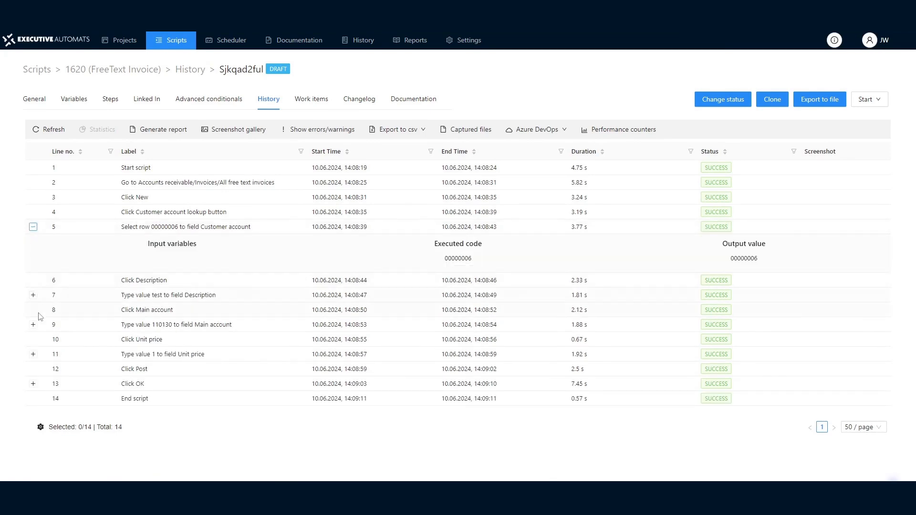
left_click(33, 294)
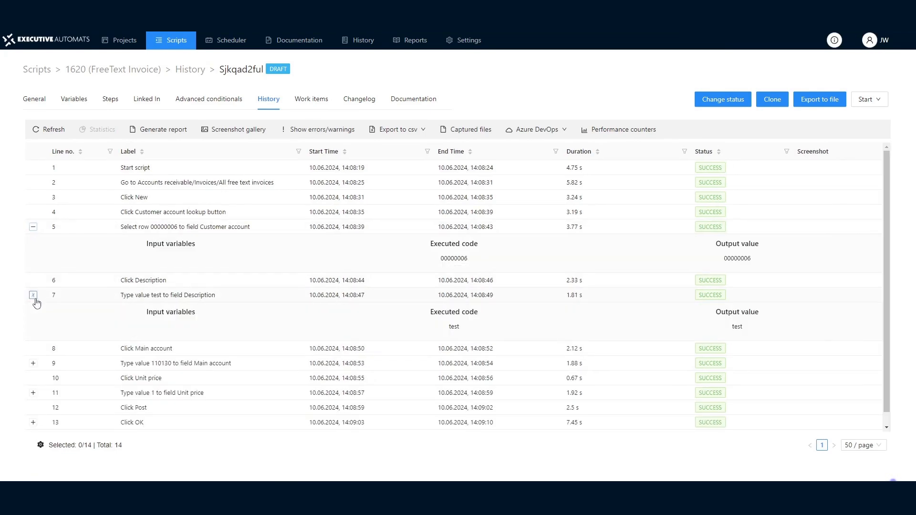
left_click(33, 363)
left_click(33, 431)
scroll(216, 324, "down", 1)
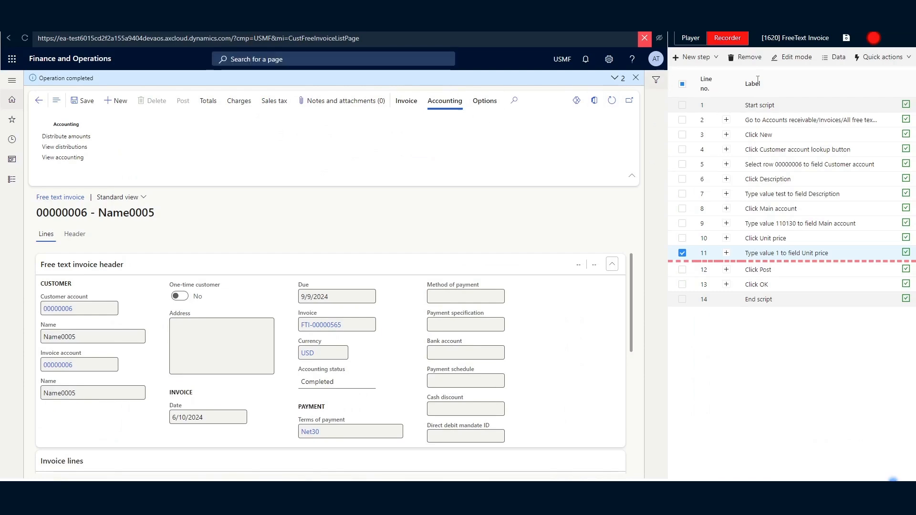
Resume recording after step 11 and inspect the invoice's Currency field, with step label Get Currency and a new local variable named Currency.
left_click(872, 41)
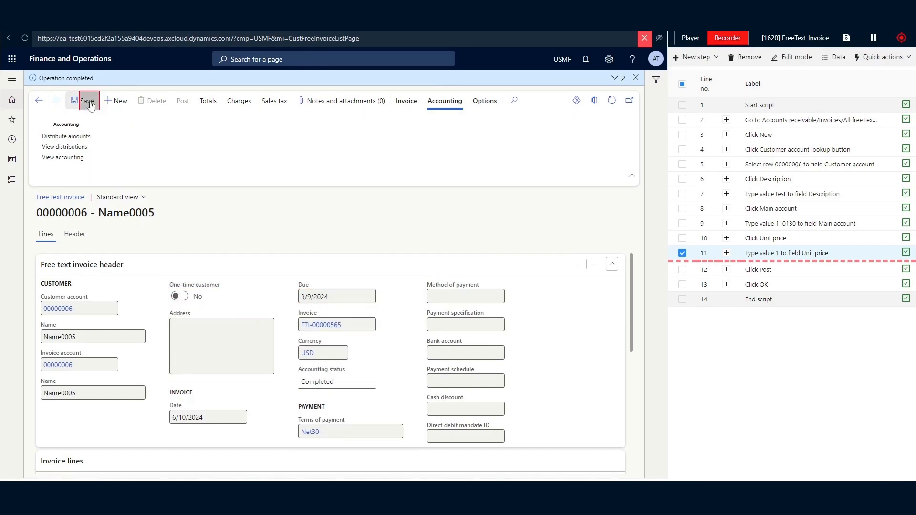
left_click(318, 353)
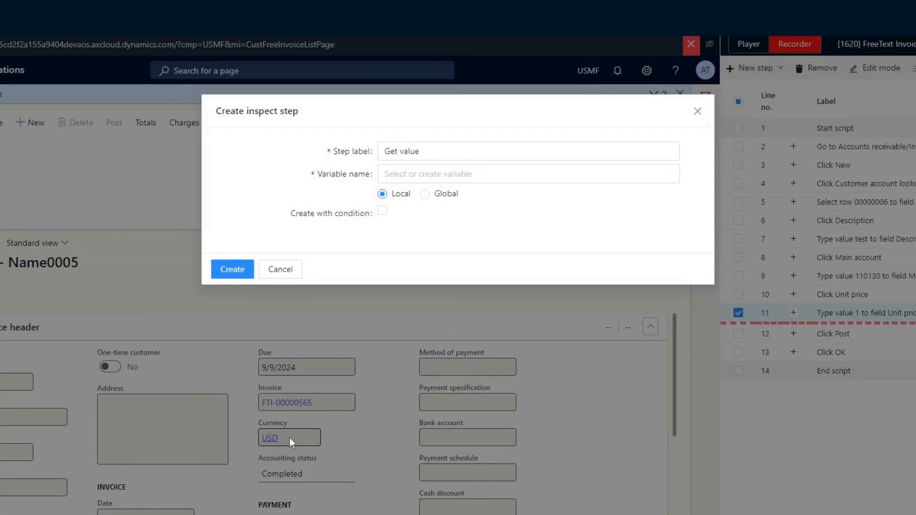
left_click_drag(441, 151, 405, 156)
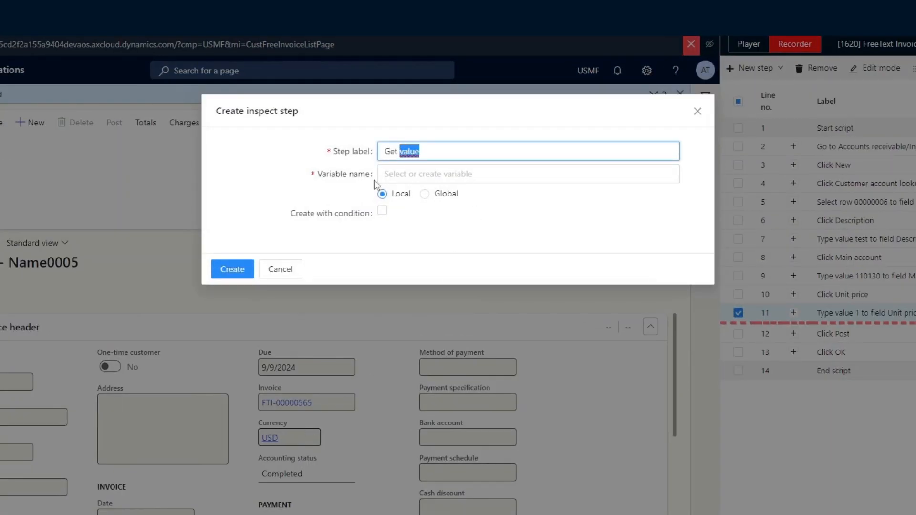
type("Currency")
key("Tab")
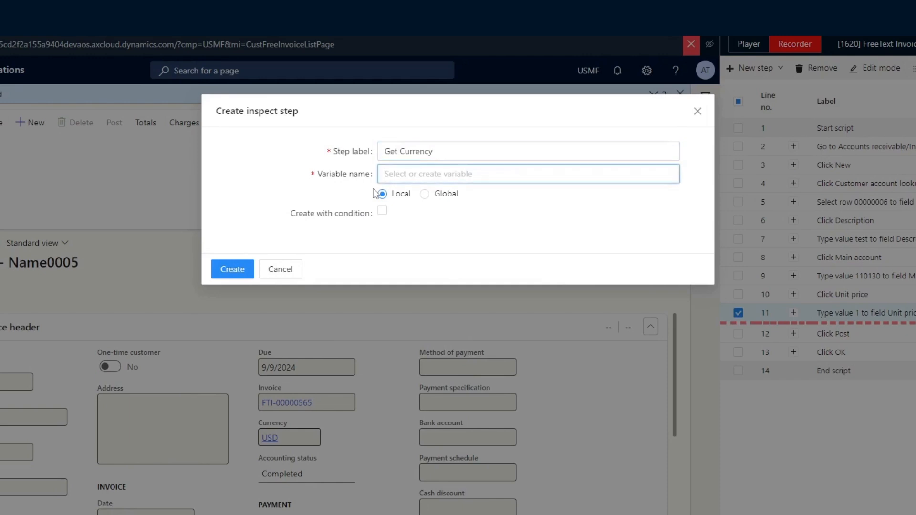
type("Currency")
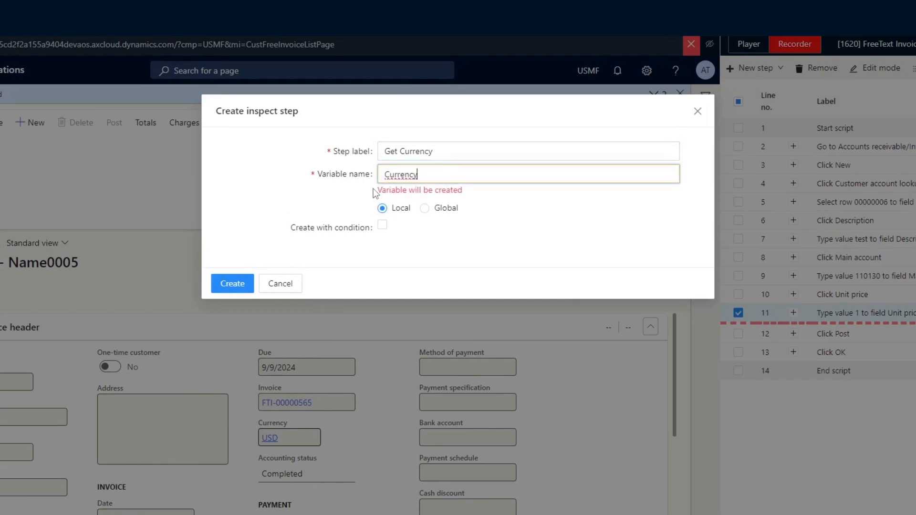
Create the inspect step with a condition: continue if the value equals USD, otherwise stop and show the error message Currency is invalid.
left_click(380, 230)
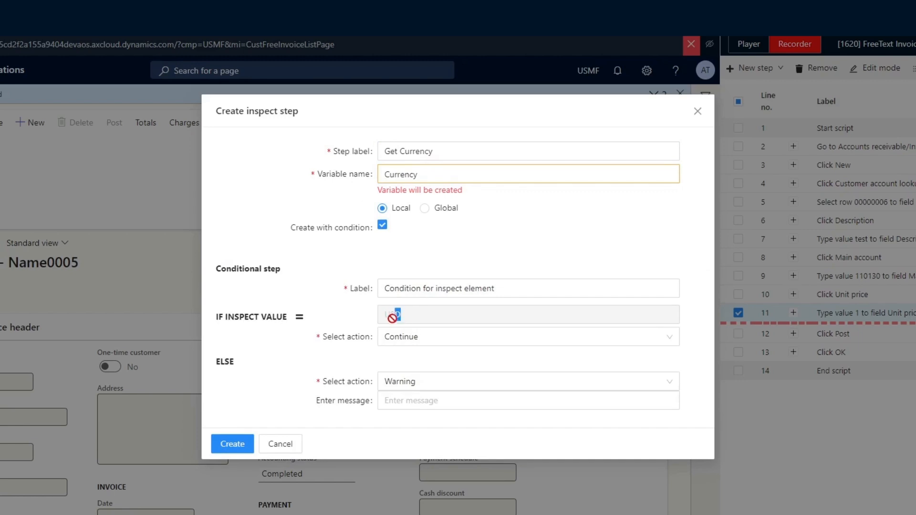
left_click(396, 340)
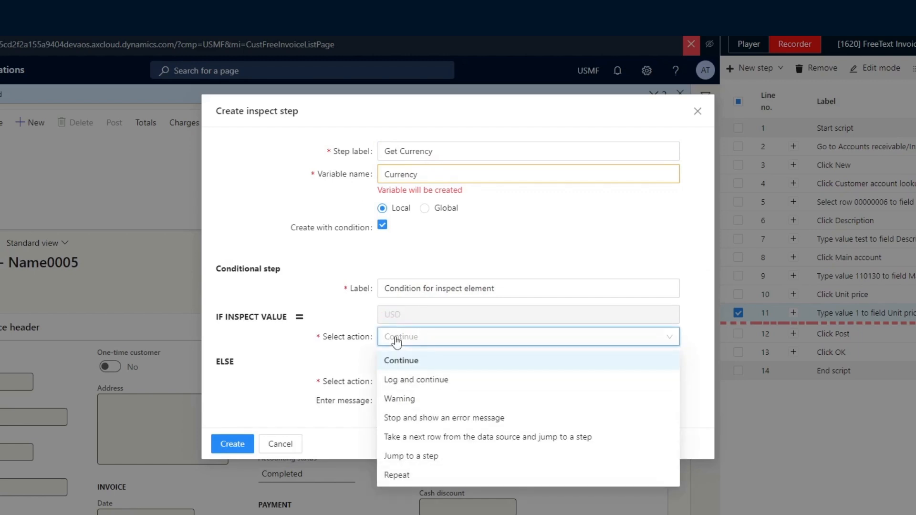
left_click(408, 364)
left_click(382, 384)
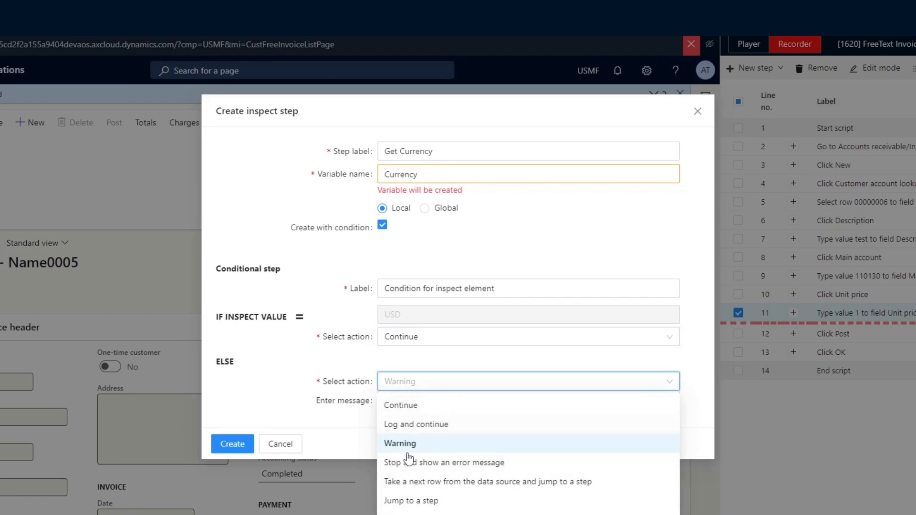
left_click(409, 461)
left_click(402, 403)
type("Currency is invalid")
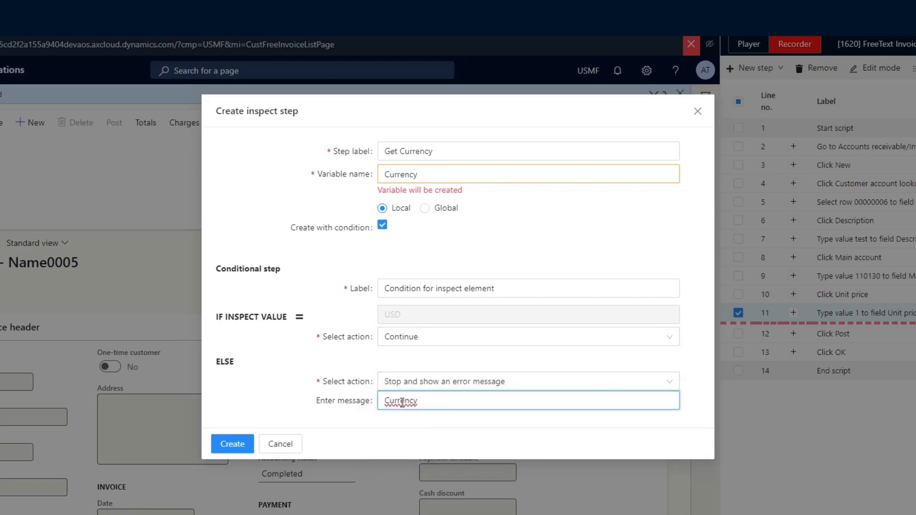
left_click(230, 447)
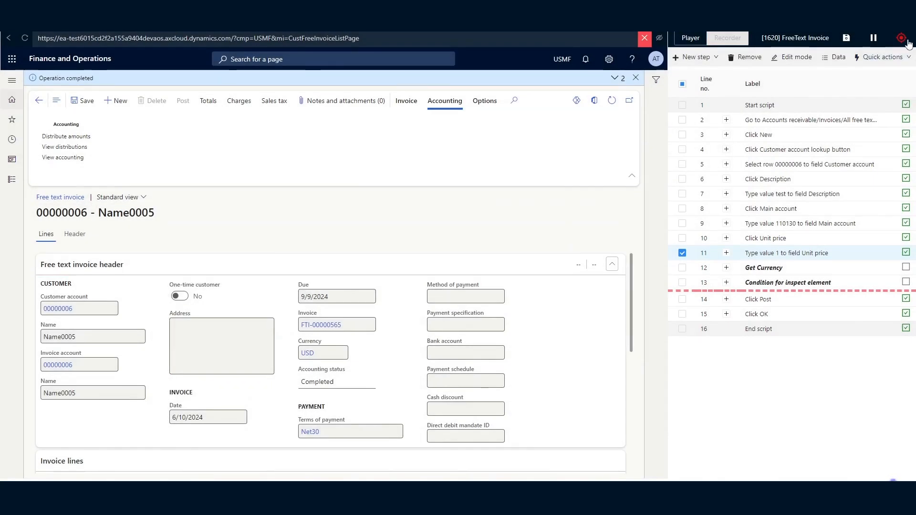
Examine the variable, comparison operator and action options in the Condition for inspect element step.
left_click(682, 253)
left_click(726, 282)
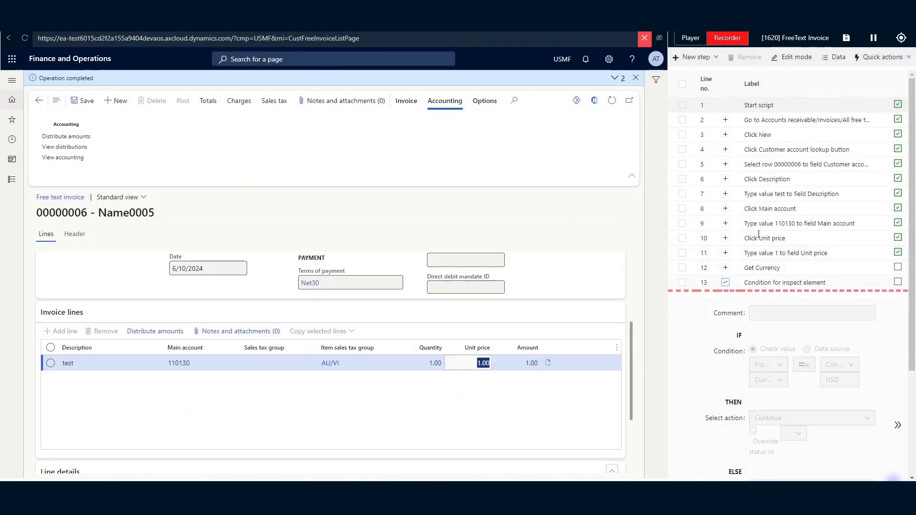
scroll(784, 246, "down", 3)
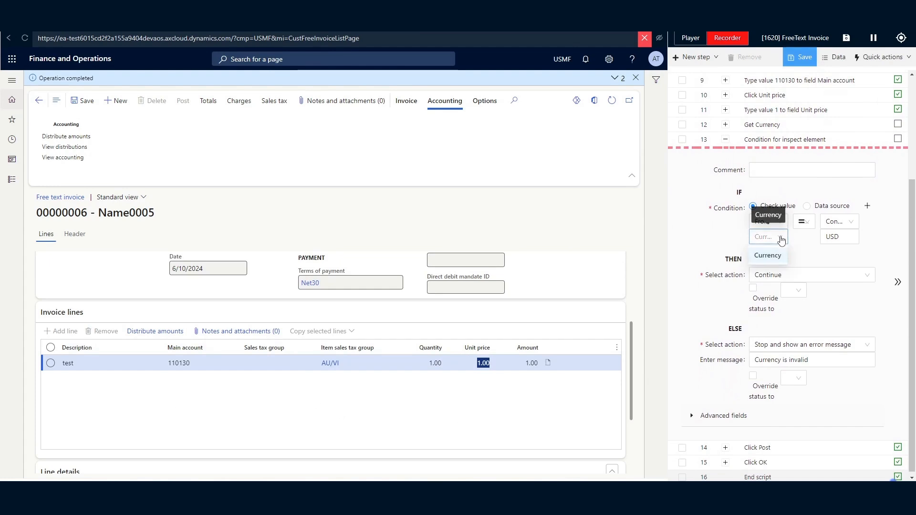
left_click(803, 221)
left_click(803, 234)
left_click(838, 276)
left_click(838, 281)
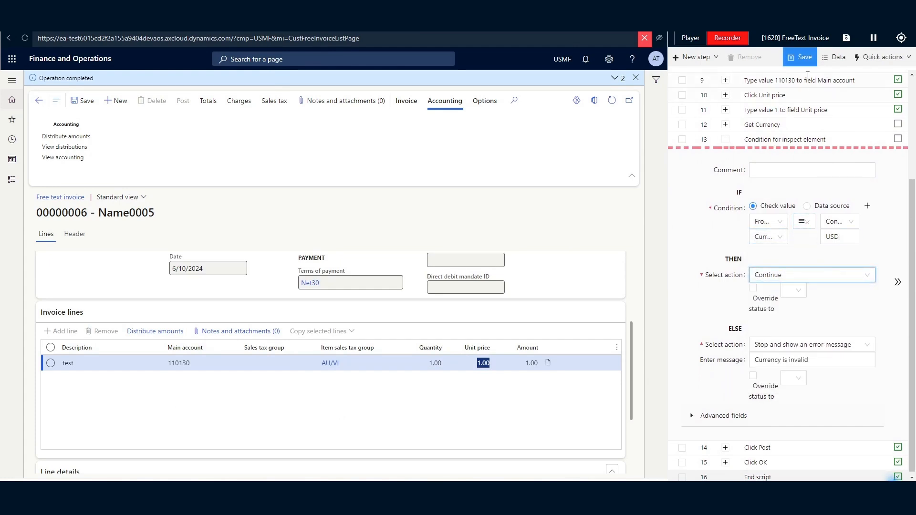
left_click(803, 59)
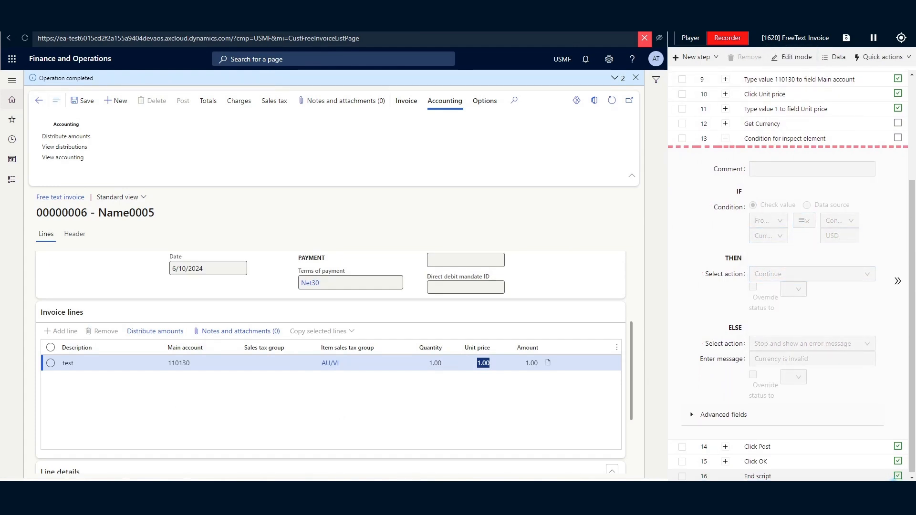
left_click(725, 138)
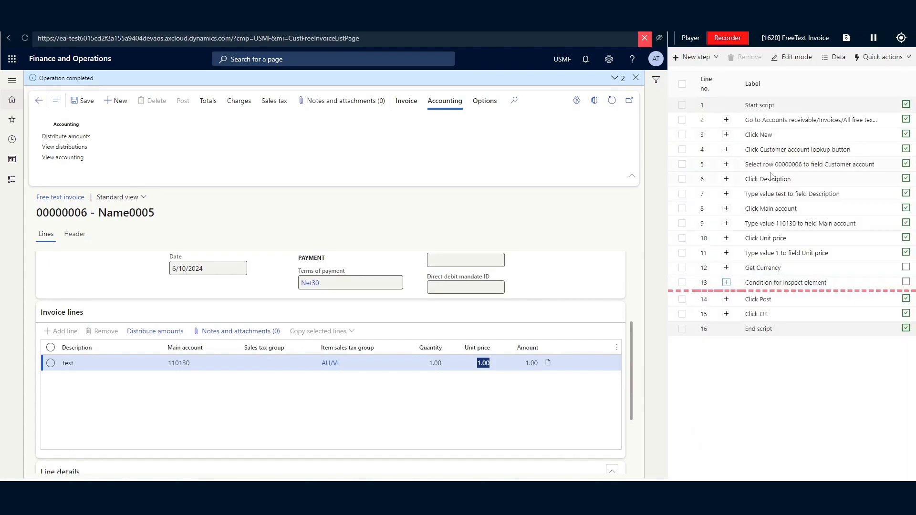
Set the constant value that script step 7 enters in the Description field to hello.
left_click(726, 193)
left_click(793, 57)
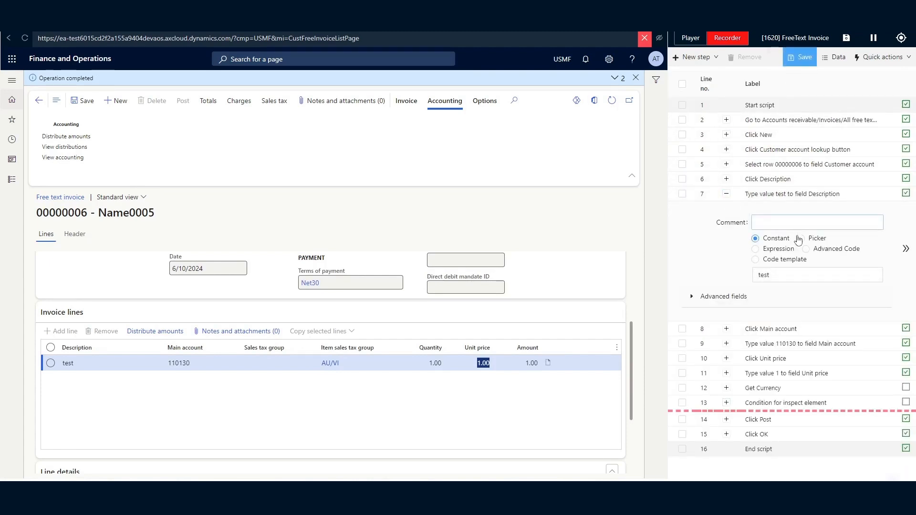
type("hello")
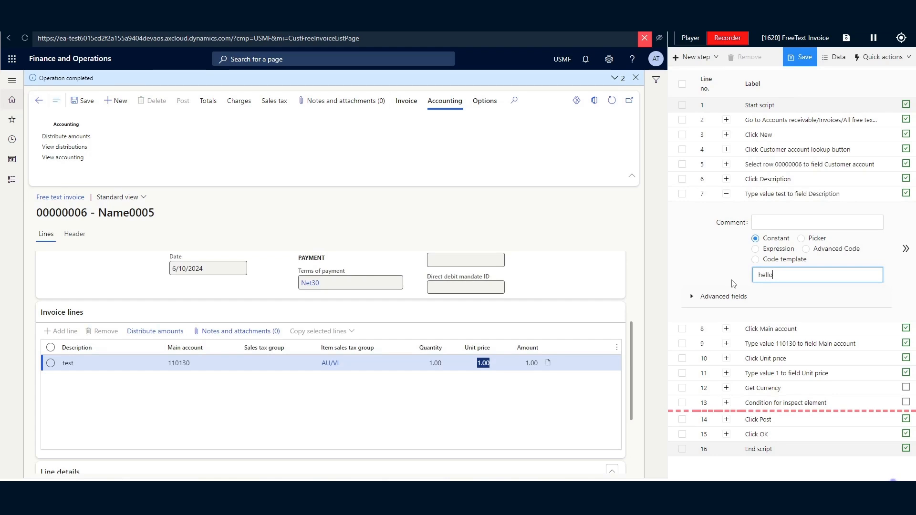
left_click(733, 283)
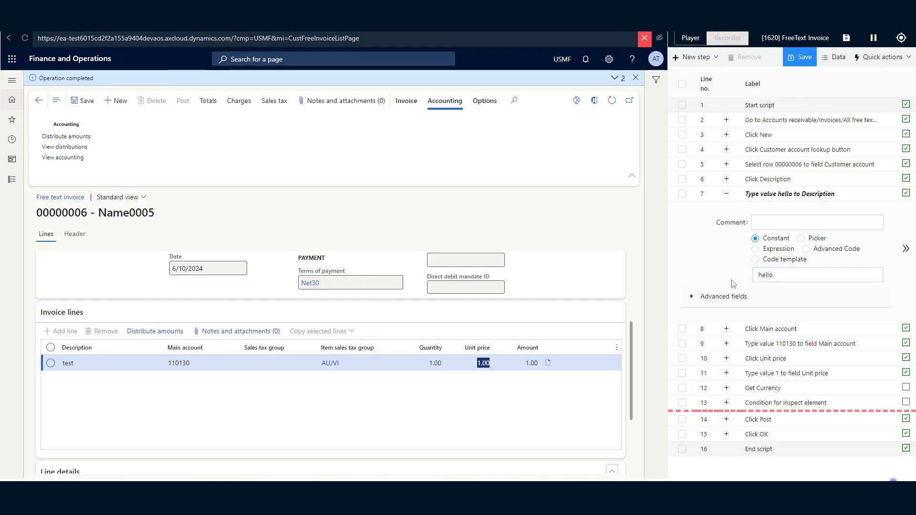
left_click(806, 242)
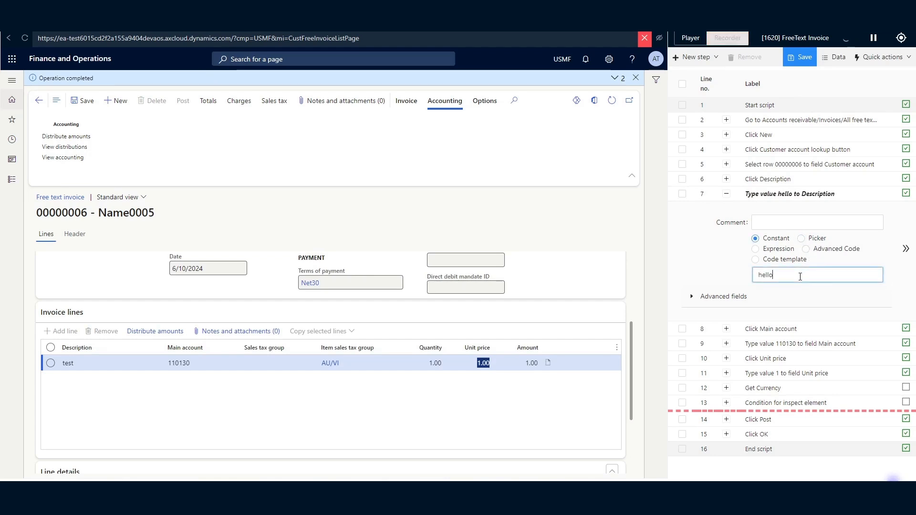
Examine DataSource and Sequence as picker sources for step 7's Description value, along with the script's Datasource and Sequences data.
left_click(810, 275)
mouse_move(777, 293)
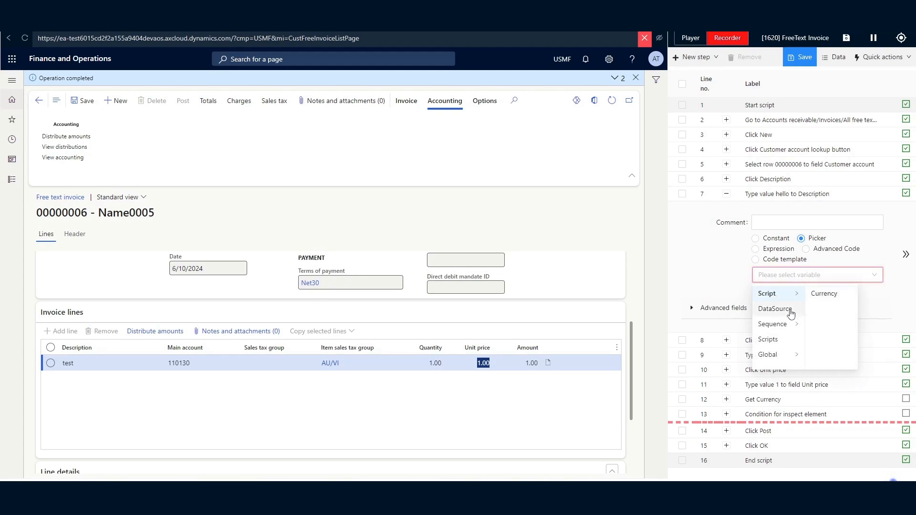
left_click(768, 309)
left_click(835, 64)
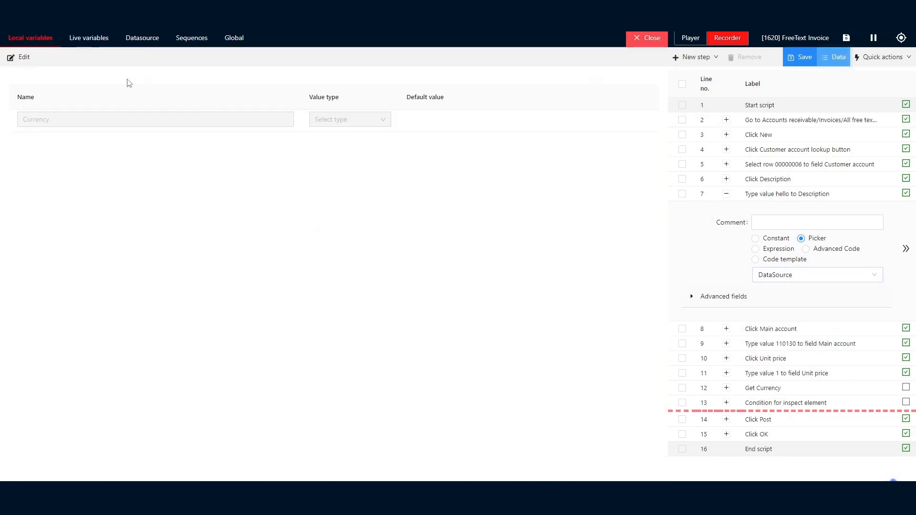
left_click(138, 39)
left_click(798, 280)
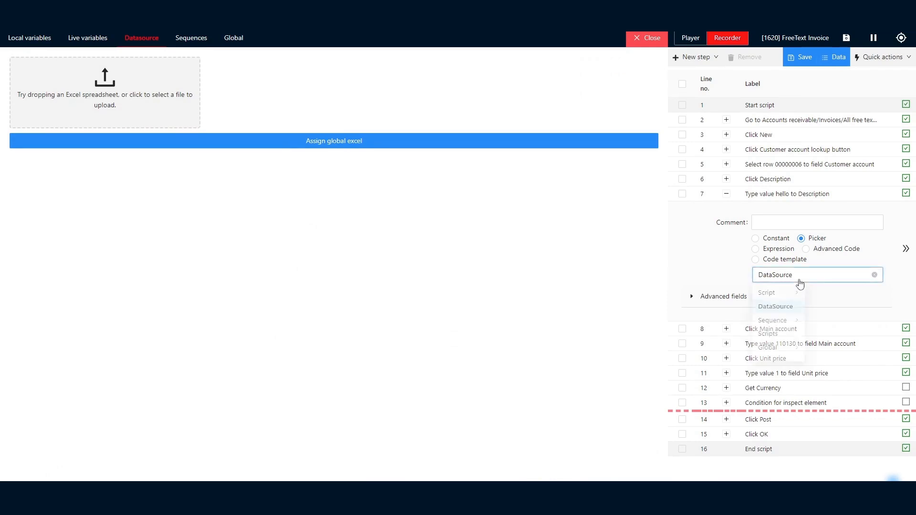
left_click(785, 328)
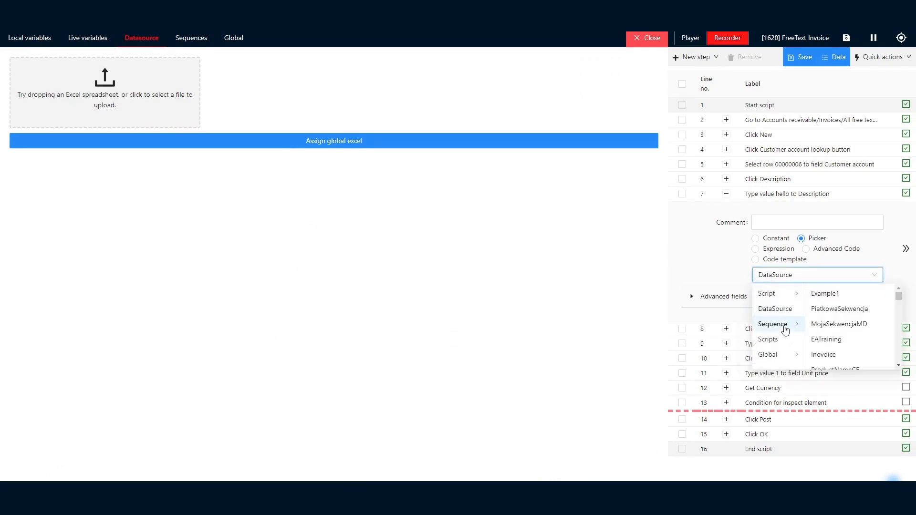
left_click(185, 38)
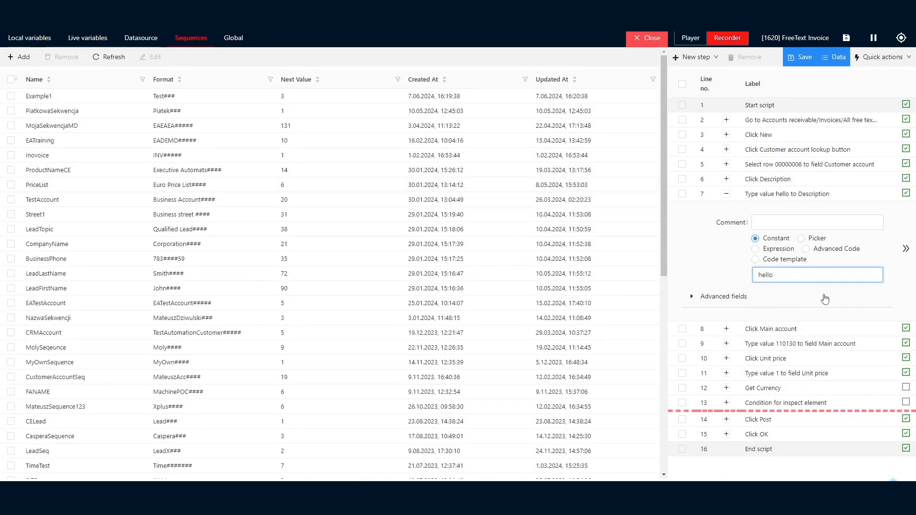
Examine the Global constant and variable options for step 7's value, the script's global data and the related portal settings.
left_click(815, 239)
left_click(802, 276)
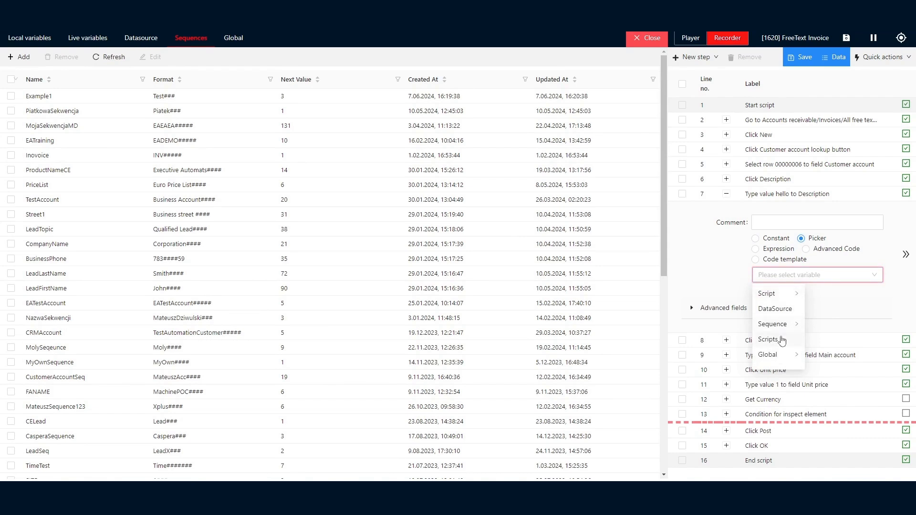
left_click(779, 355)
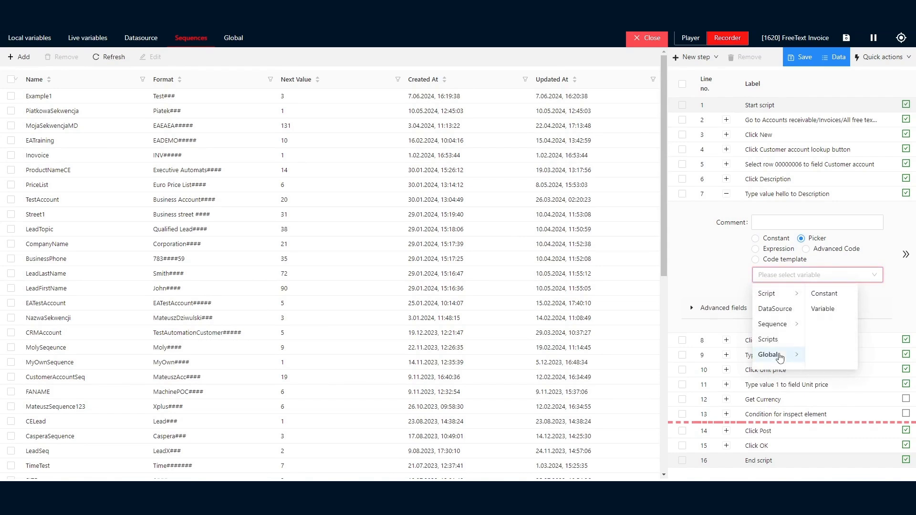
left_click(240, 42)
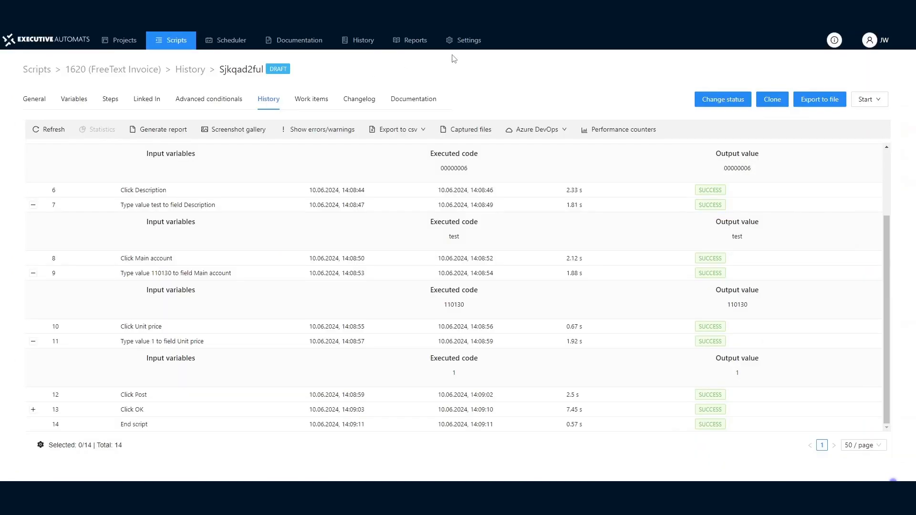
left_click(459, 41)
left_click(101, 194)
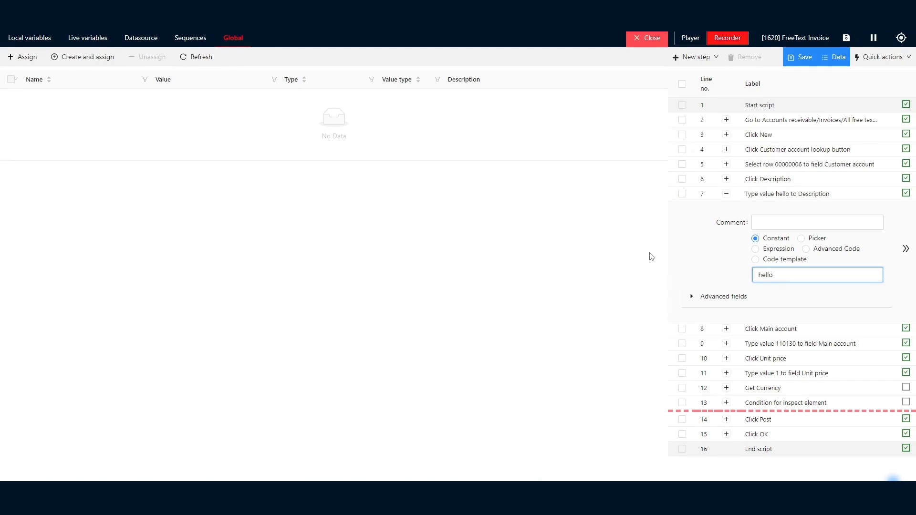
left_click(832, 58)
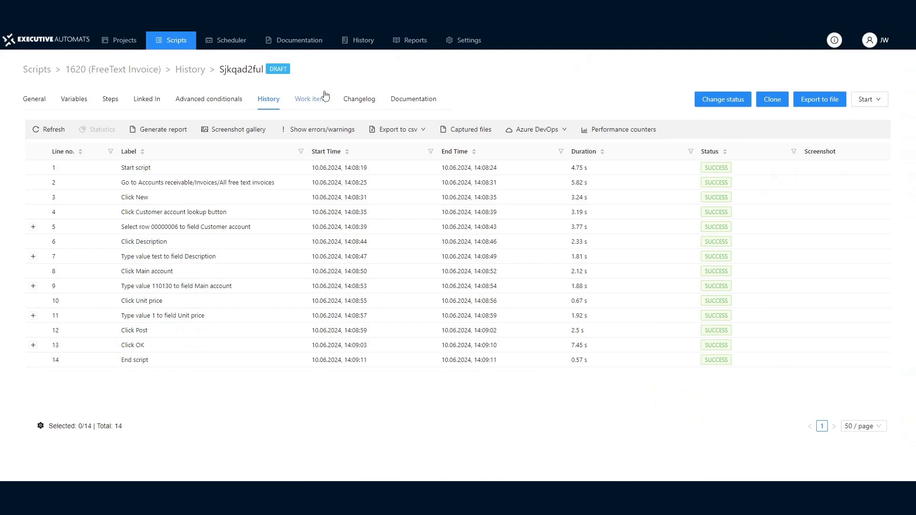
Set up a background run of the FreeText Invoice script with documentation in Document and Video mode.
left_click(868, 99)
left_click(879, 134)
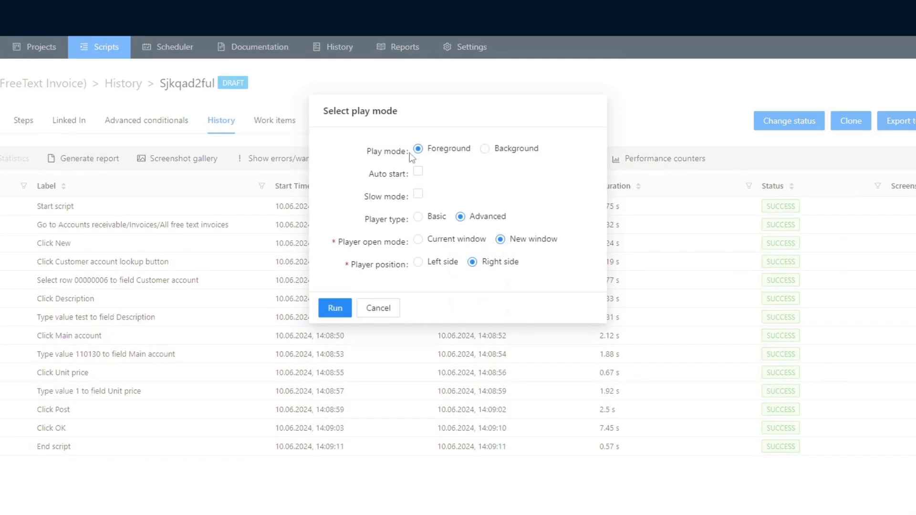
left_click(516, 151)
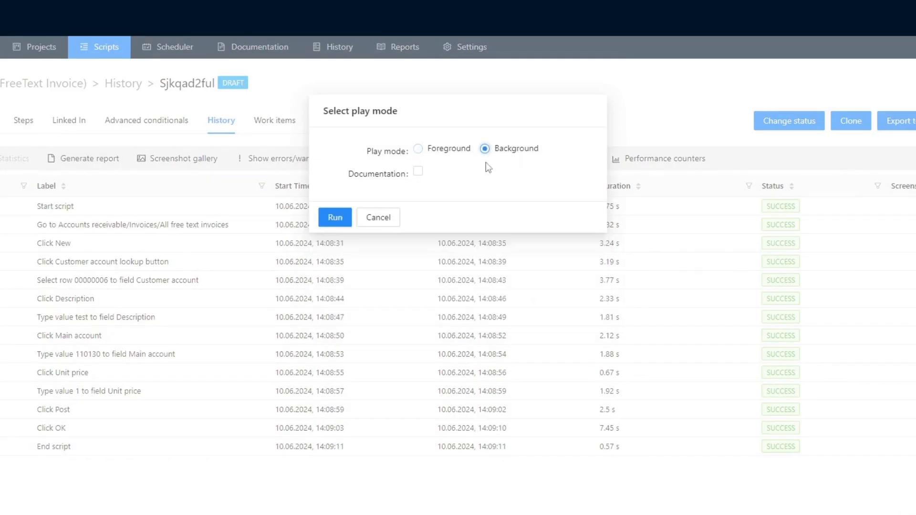
left_click(419, 171)
left_click(451, 197)
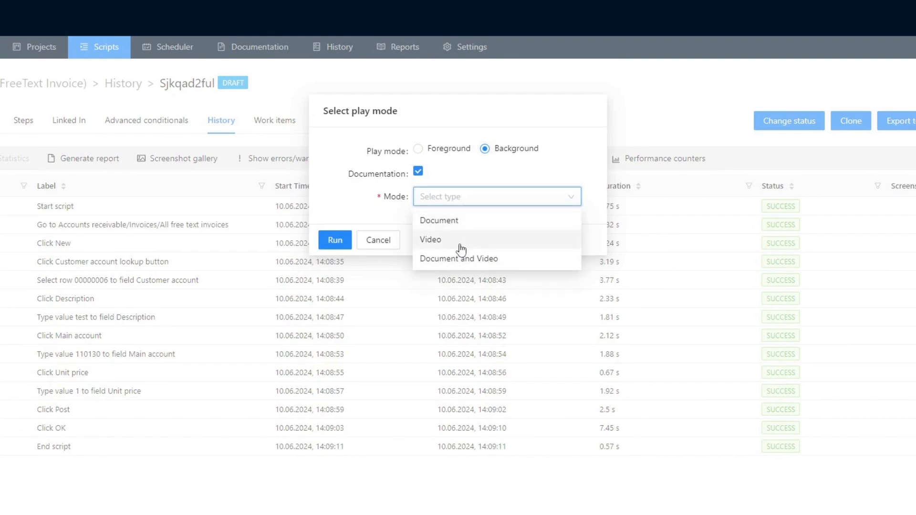
left_click(461, 258)
Keep the player view hidden, set the save video condition to Always, and run the script.
left_click(477, 223)
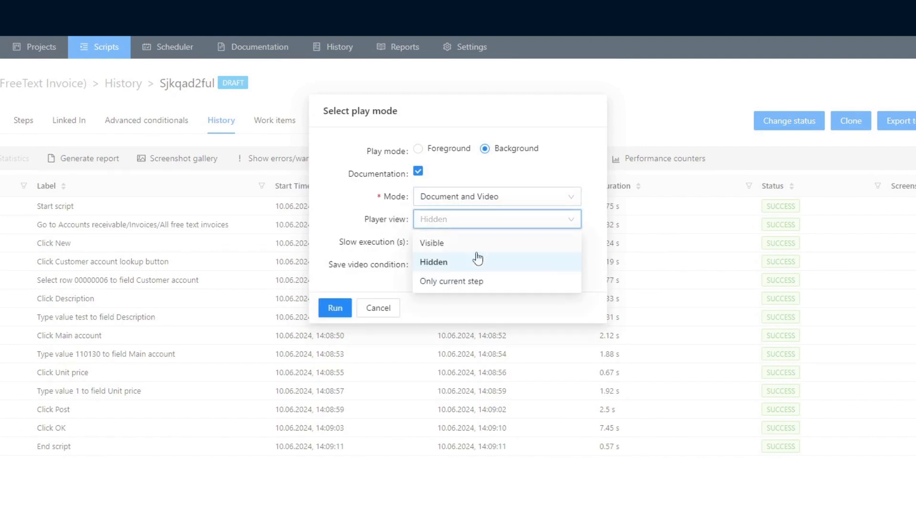
left_click(405, 289)
left_click(429, 264)
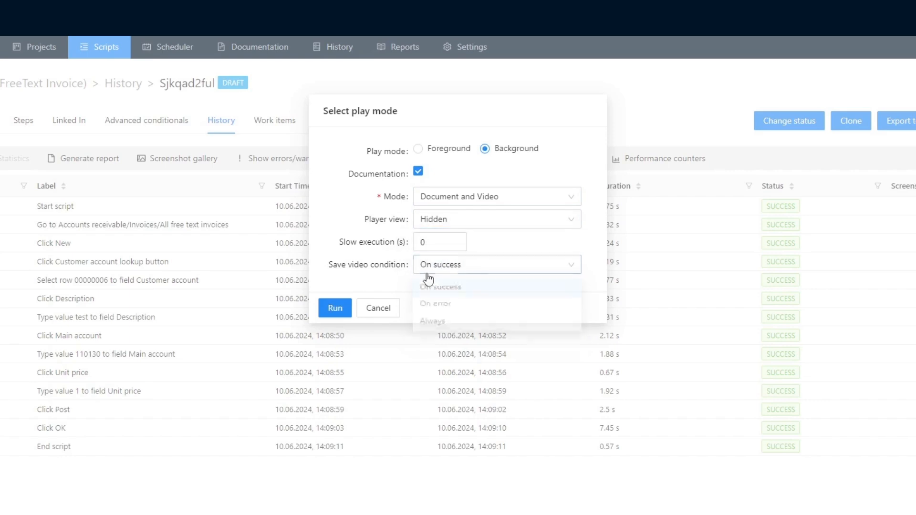
left_click(430, 321)
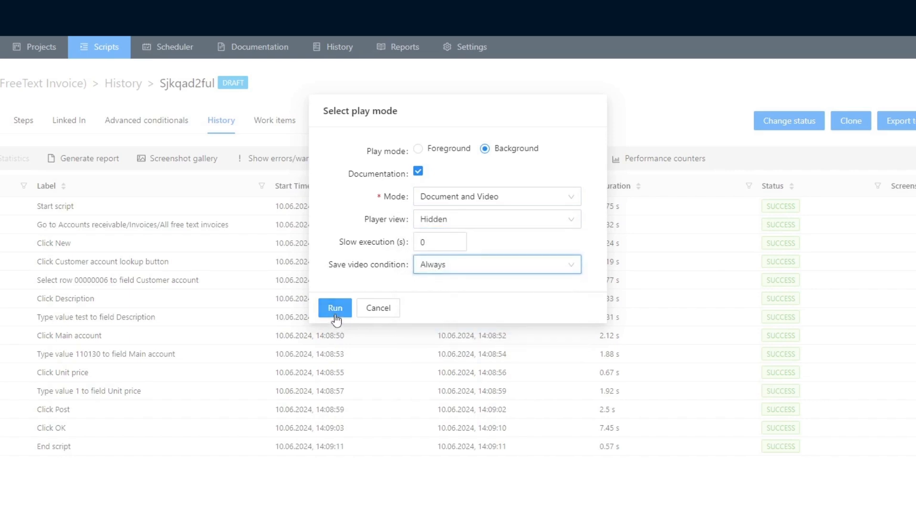
left_click(335, 311)
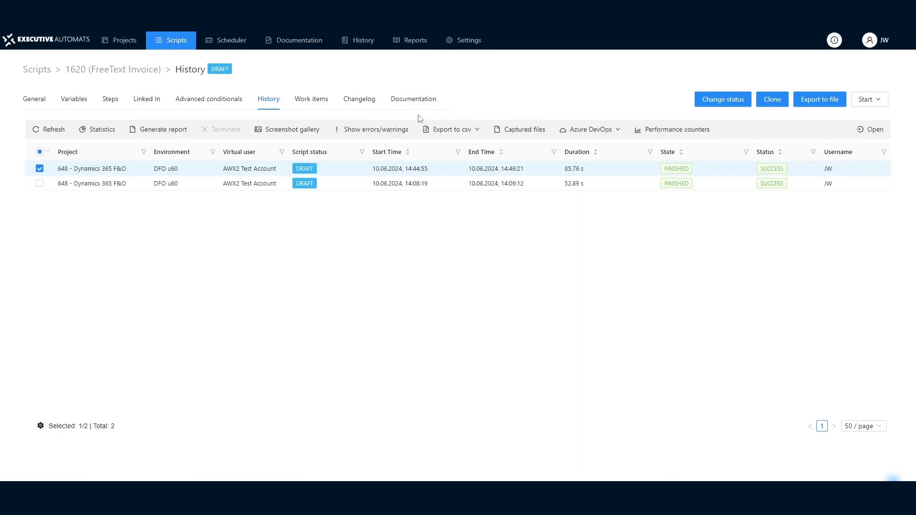
Download the generated document and video from the FreeText Invoice script's documentation.
left_click(414, 106)
left_click(409, 172)
left_click(224, 138)
left_click(245, 184)
left_click(235, 138)
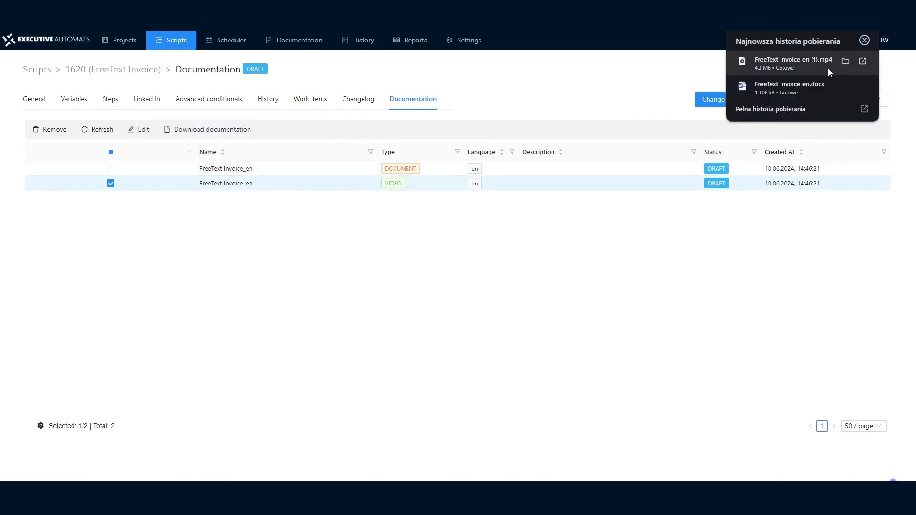
Examine the script details and step screenshots in the downloaded FreeText Invoice_en.docx, then close it and deselect the video entry.
left_click(787, 88)
scroll(530, 242, "down", 3)
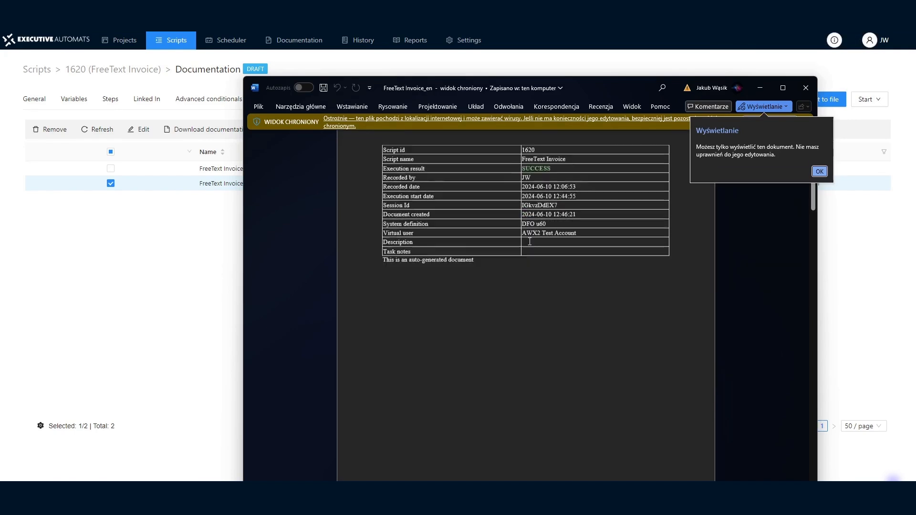
scroll(529, 242, "down", 10)
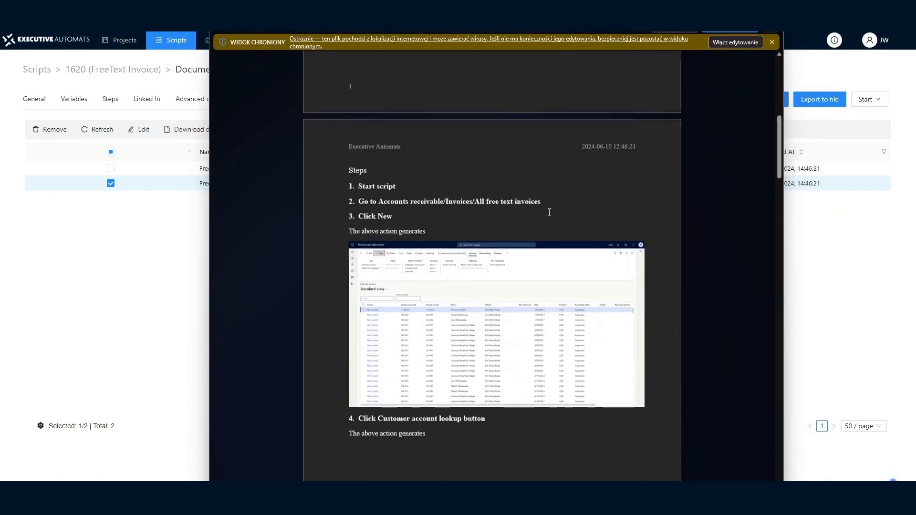
scroll(548, 212, "down", 15)
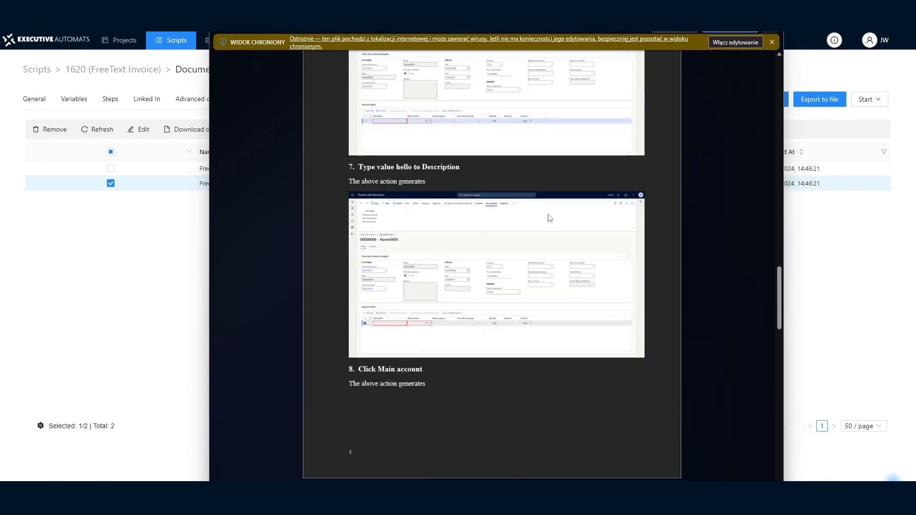
scroll(550, 218, "down", 1)
left_click(771, 10)
left_click(111, 183)
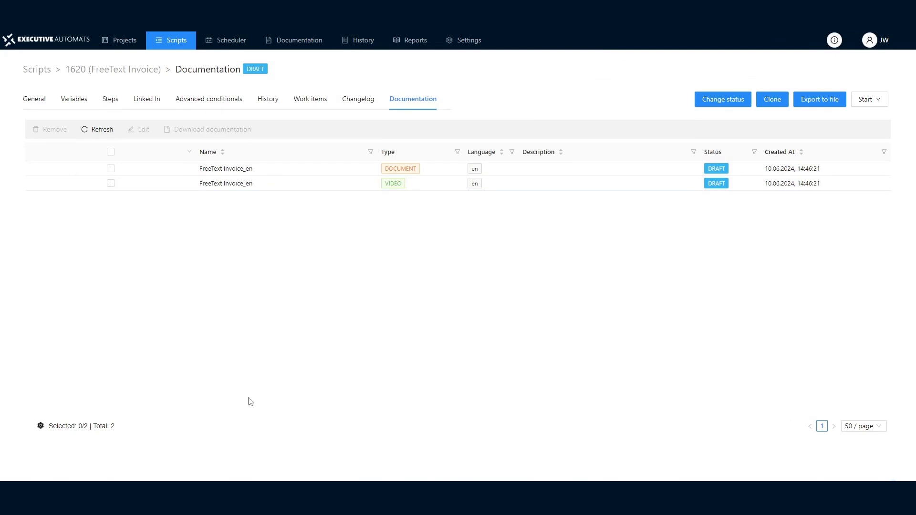
Start a new scheduler job named new scheduler with Basic mode and Sequential run mode.
left_click(231, 44)
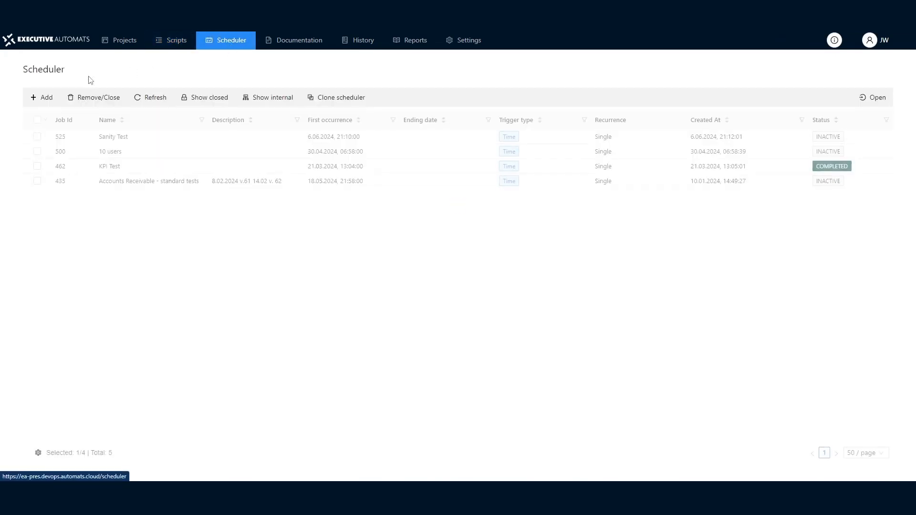
left_click(49, 97)
left_click(785, 75)
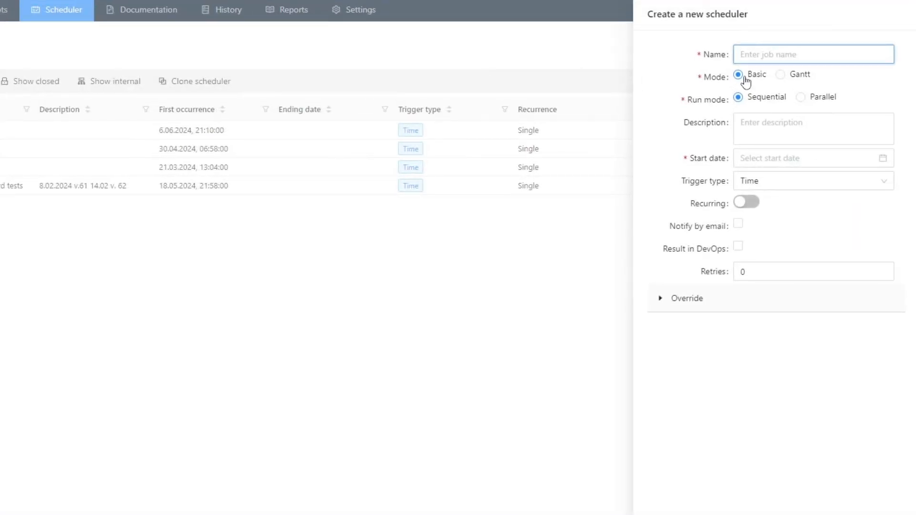
type("new scheduler")
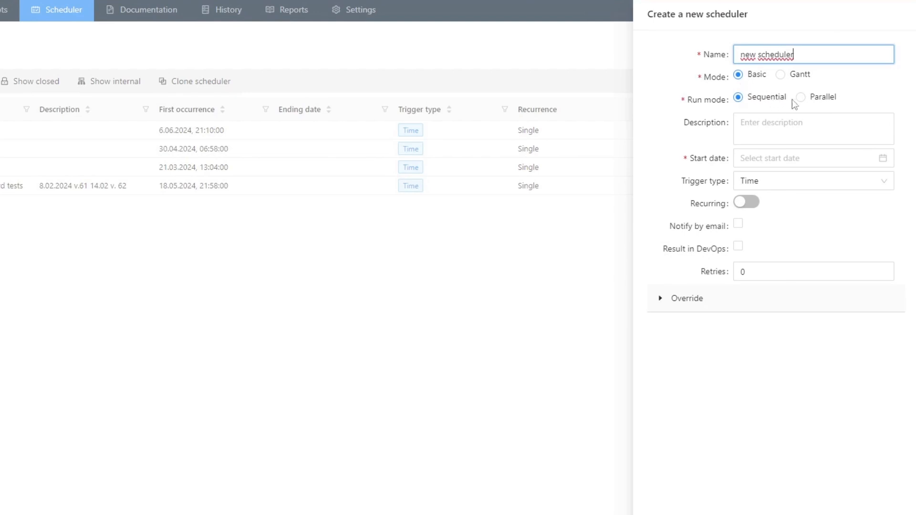
left_click(801, 98)
left_click(770, 99)
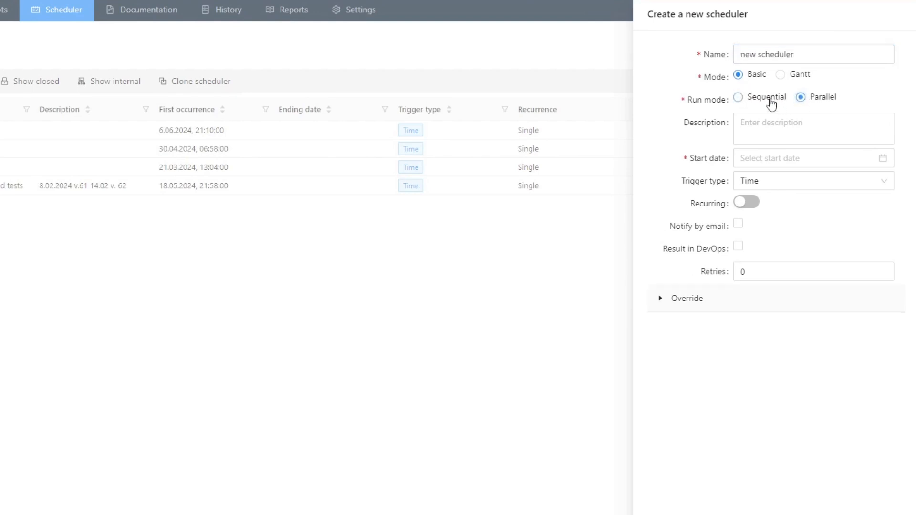
left_click(763, 157)
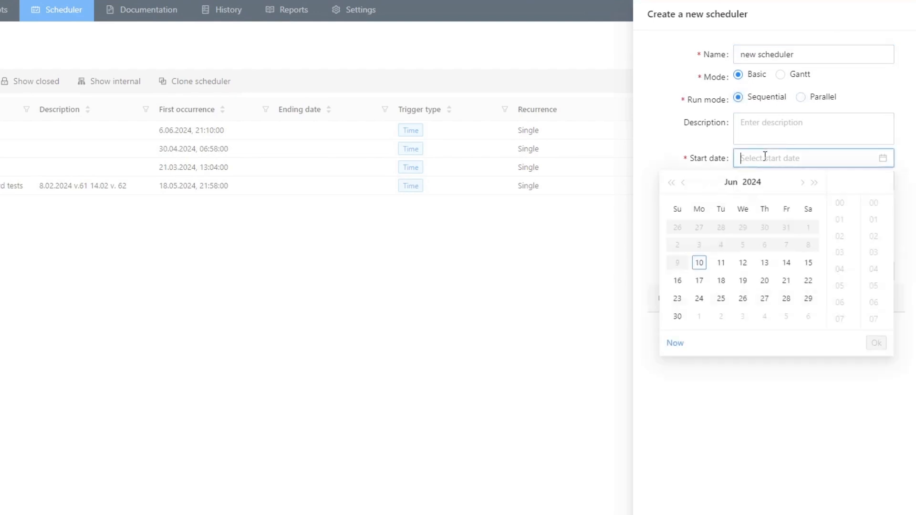
left_click(699, 263)
left_click(873, 270)
left_click(876, 344)
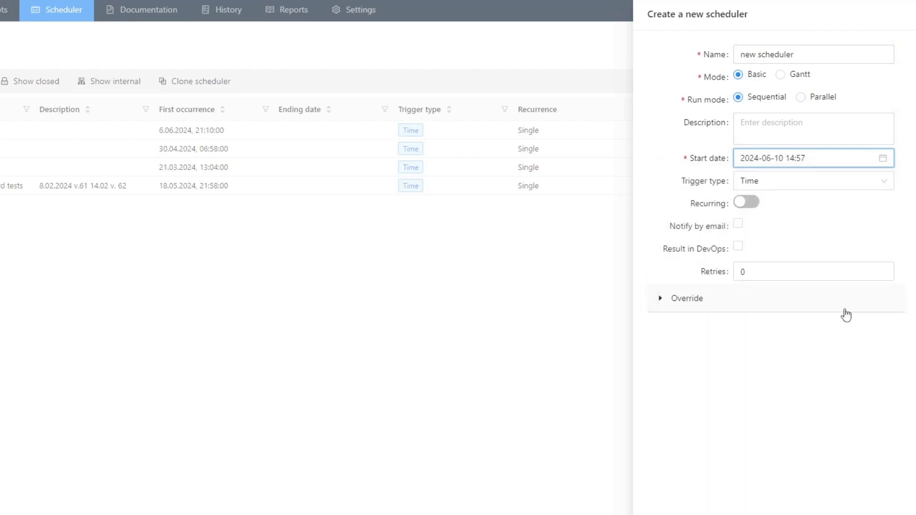
Make the scheduler recur every 3 hours with end type Never, and add it.
left_click(746, 202)
left_click(755, 227)
type("3")
left_click(810, 227)
left_click(772, 260)
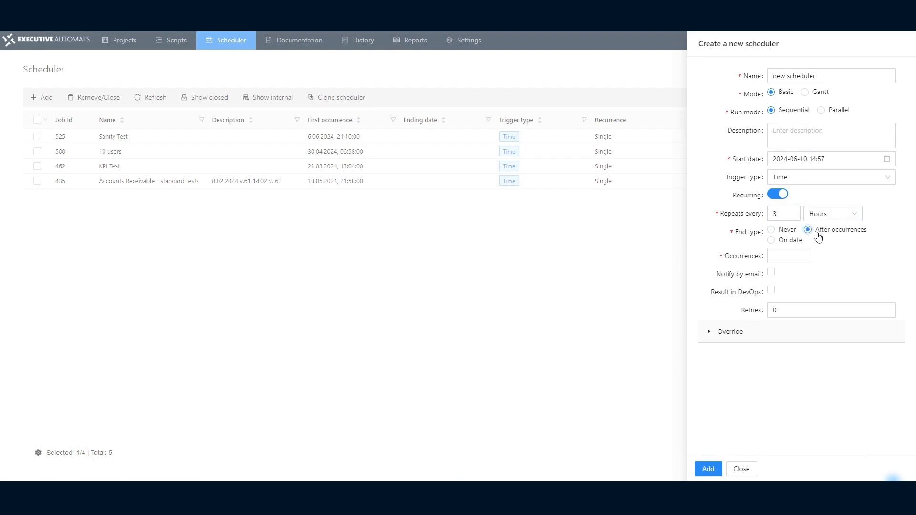
left_click(792, 231)
left_click(708, 469)
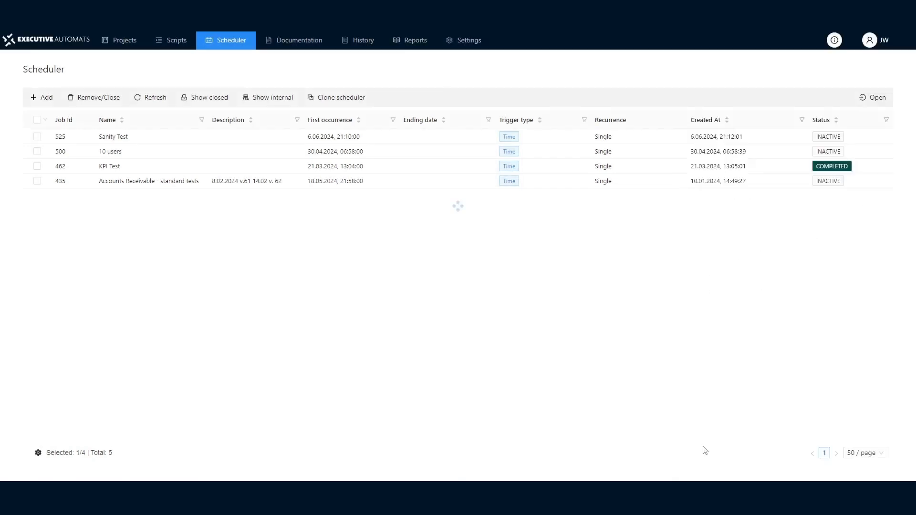
Add scripts 1615 SSRS Report, 1608 Freetext invoice and 1600 Create Opportunity to the new scheduler's flow.
left_click(259, 139)
left_click(69, 100)
left_click(873, 127)
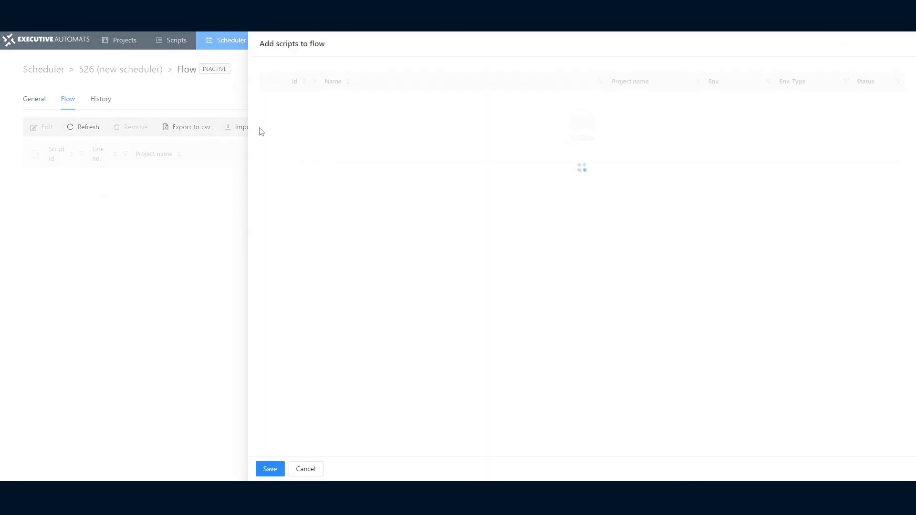
left_click(274, 157)
left_click(274, 187)
left_click(274, 205)
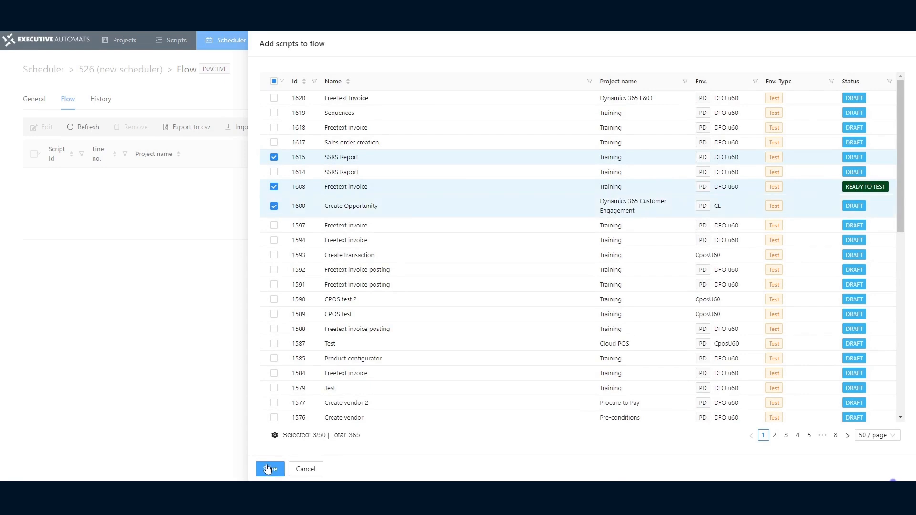
left_click(270, 469)
Review the new scheduler's general settings, its entry in the scheduler list and its run history.
left_click(42, 102)
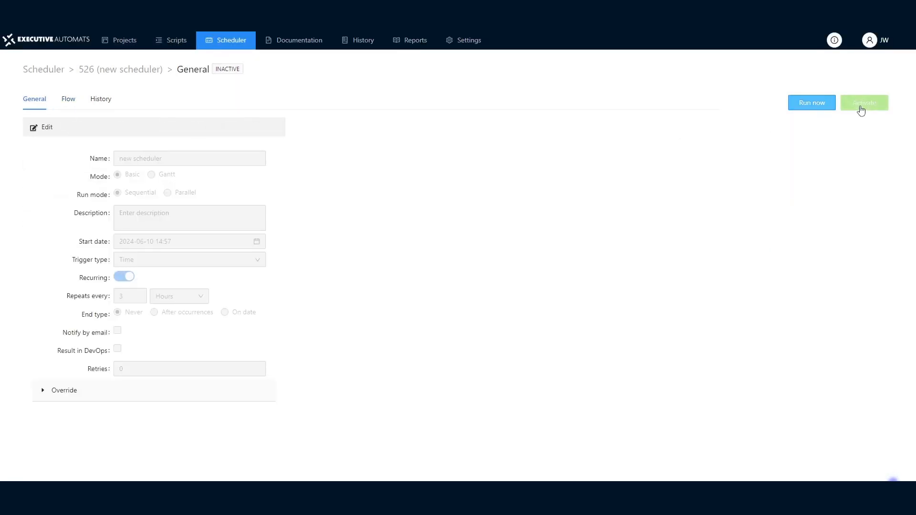
left_click(220, 47)
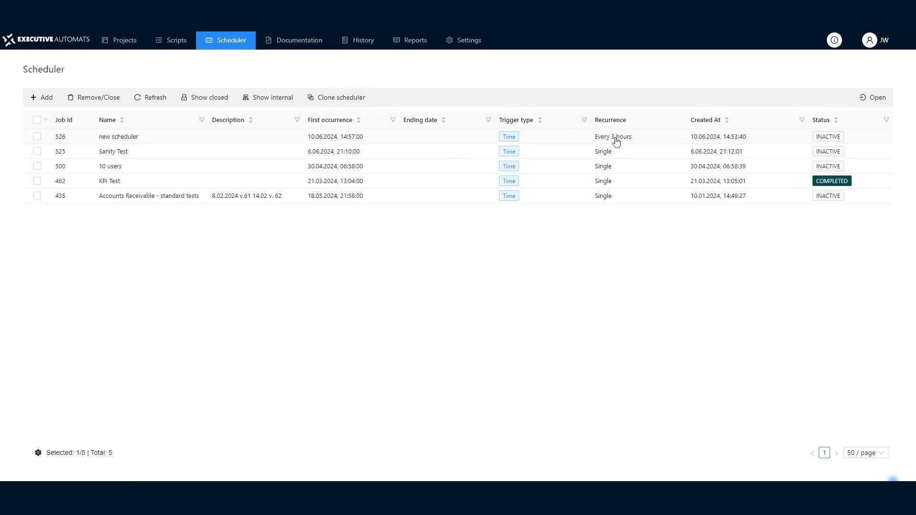
double_click(682, 142)
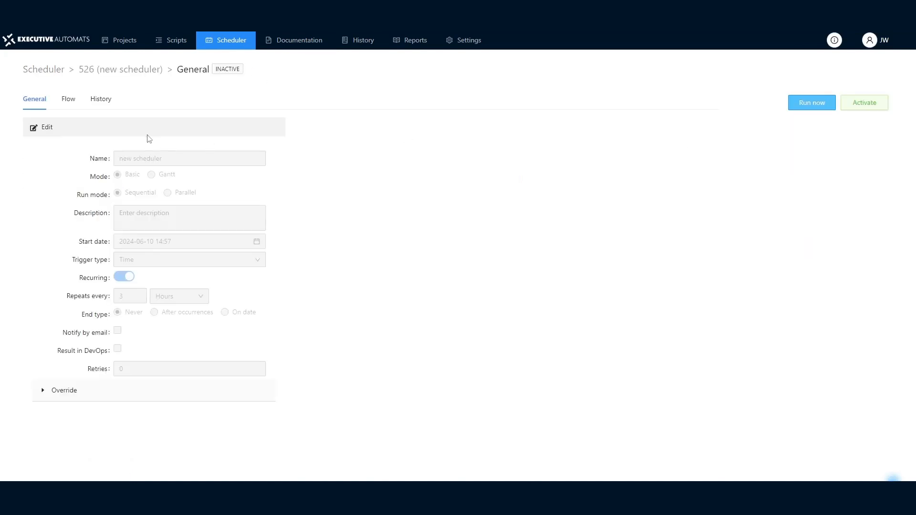
left_click(105, 101)
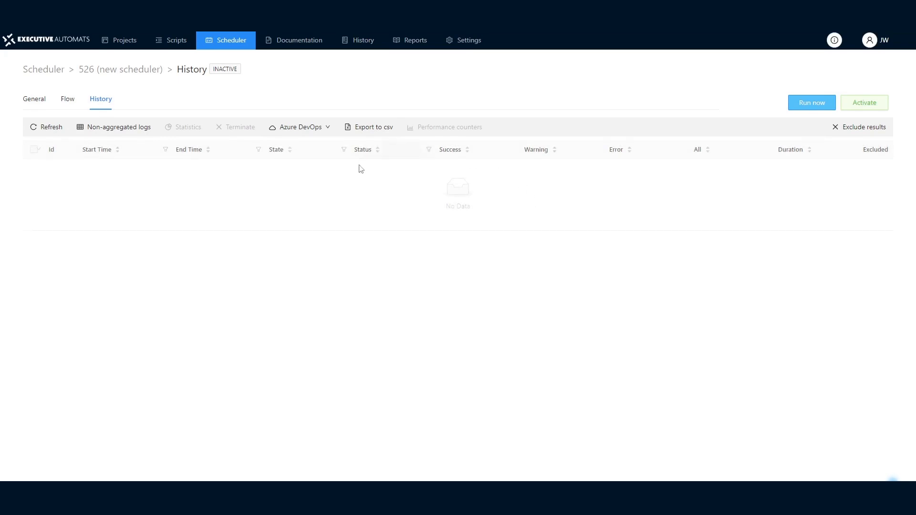